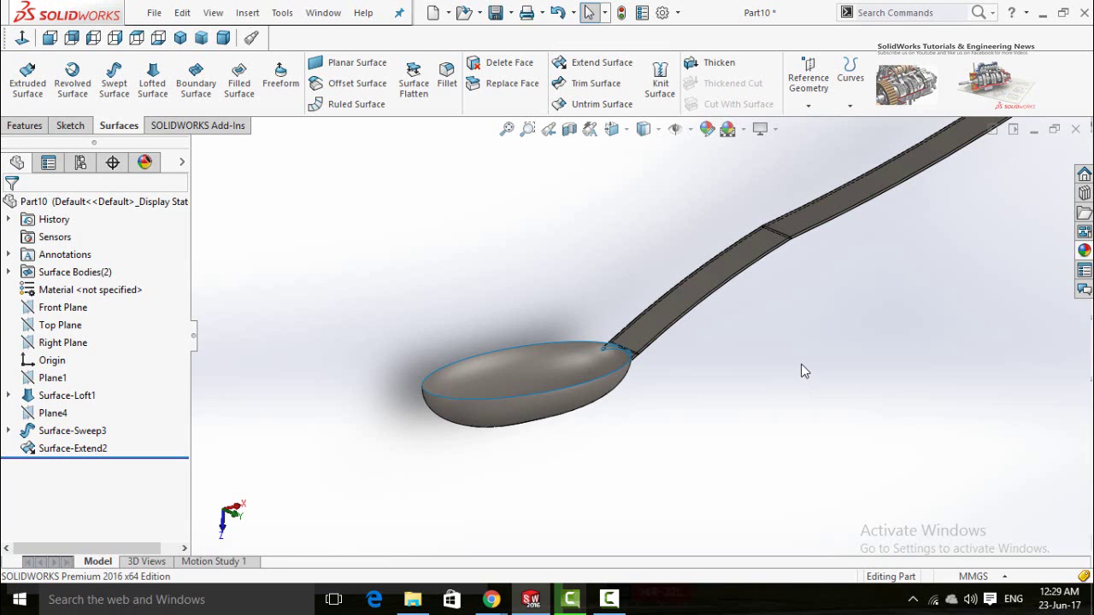
Zoom in and orbit the finished spoon model to preview it
{"action": "scroll", "coordinate": [756, 373], "scroll_direction": "up", "scroll_amount": 4}
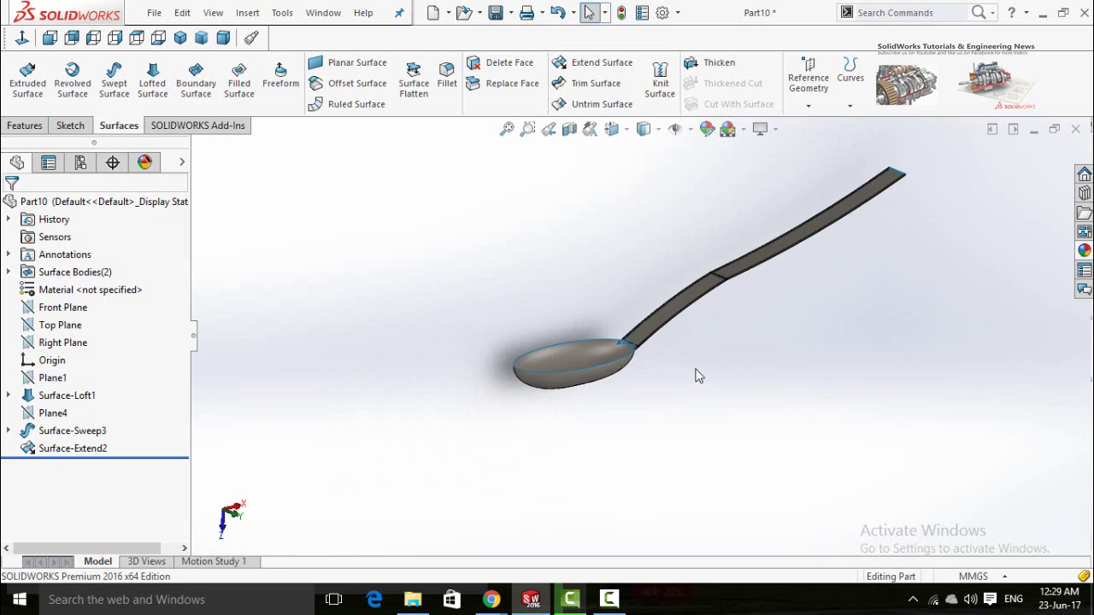
{"action": "middle_click_drag", "start_coordinate": [722, 370], "coordinate": [679, 369]}
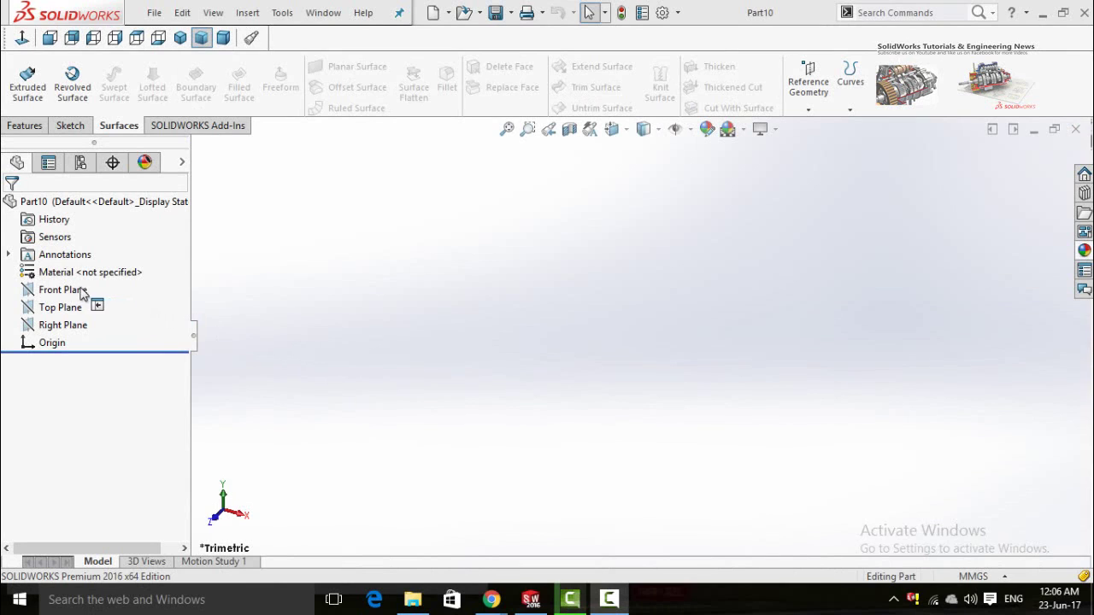
Sketch an ellipse on the Front Plane centred at the origin
{"action": "left_click", "coordinate": [61, 292]}
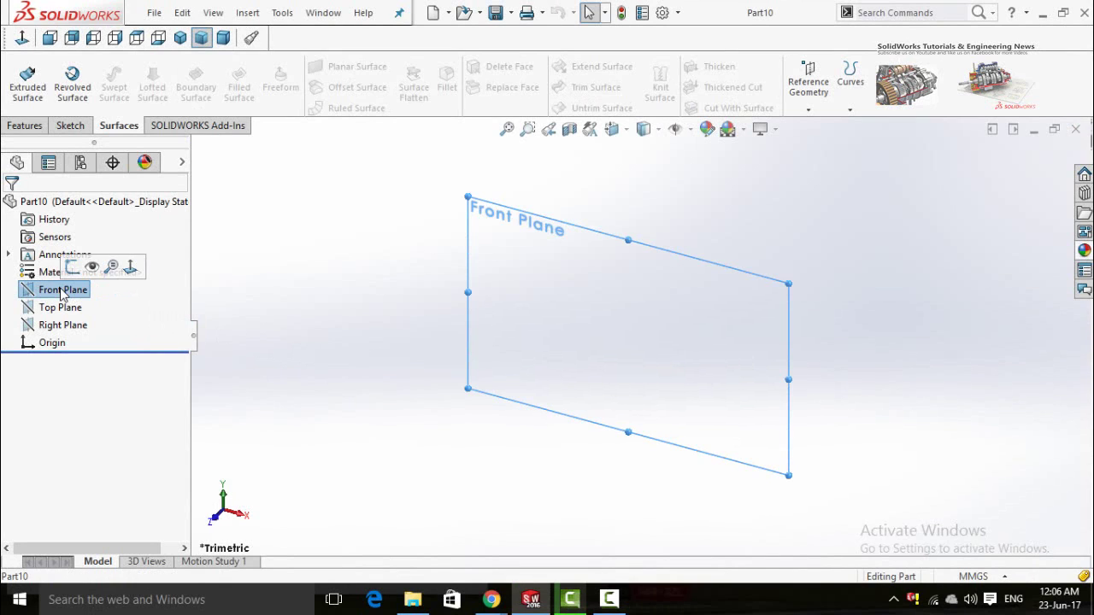
{"action": "left_click", "coordinate": [82, 267]}
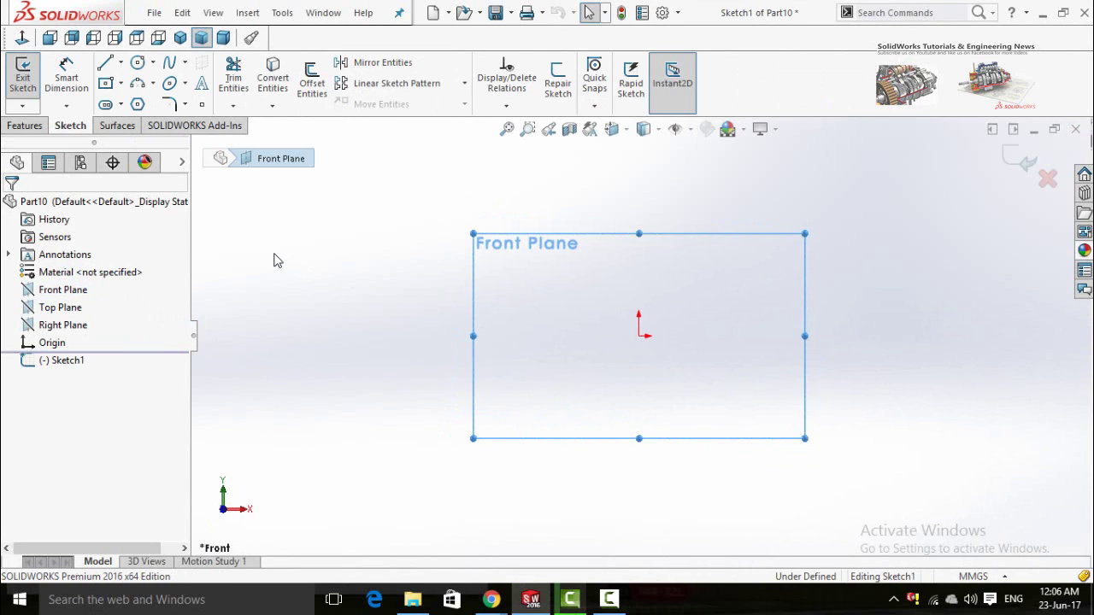
{"action": "left_click", "coordinate": [168, 85]}
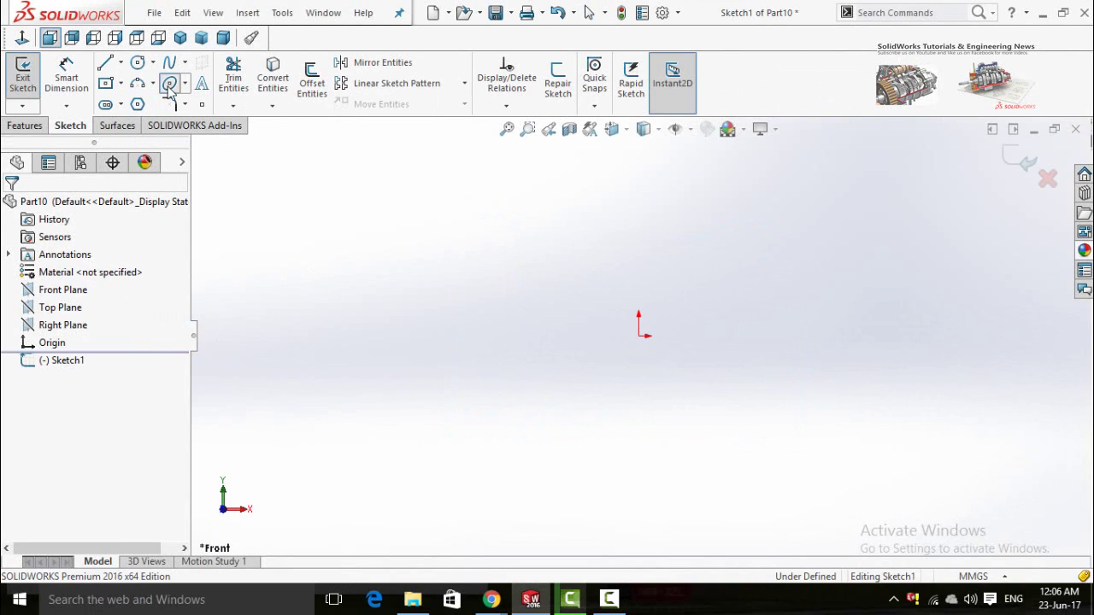
{"action": "left_click", "coordinate": [639, 335]}
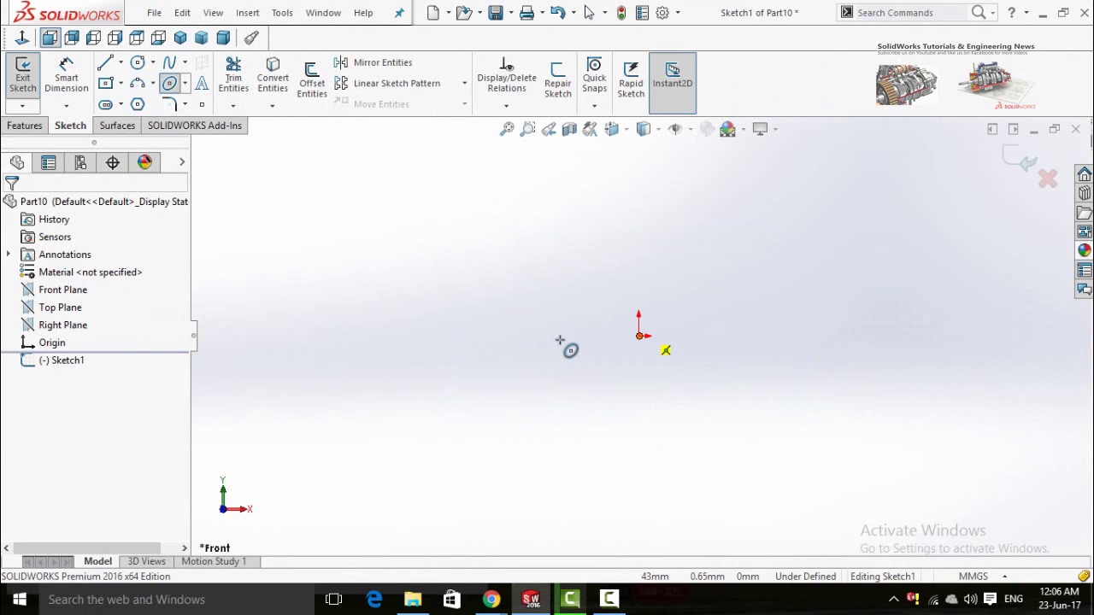
{"action": "left_click", "coordinate": [481, 335]}
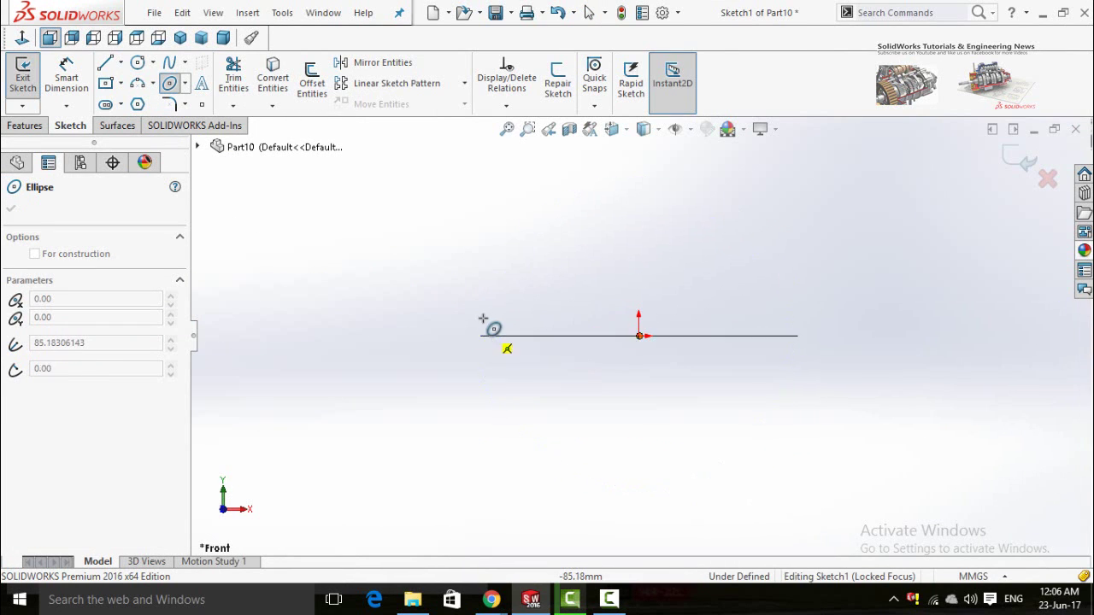
{"action": "left_click", "coordinate": [512, 275]}
Dimension the ellipse height to 15 mm
{"action": "right_click_drag", "start_coordinate": [737, 390], "coordinate": [702, 314]}
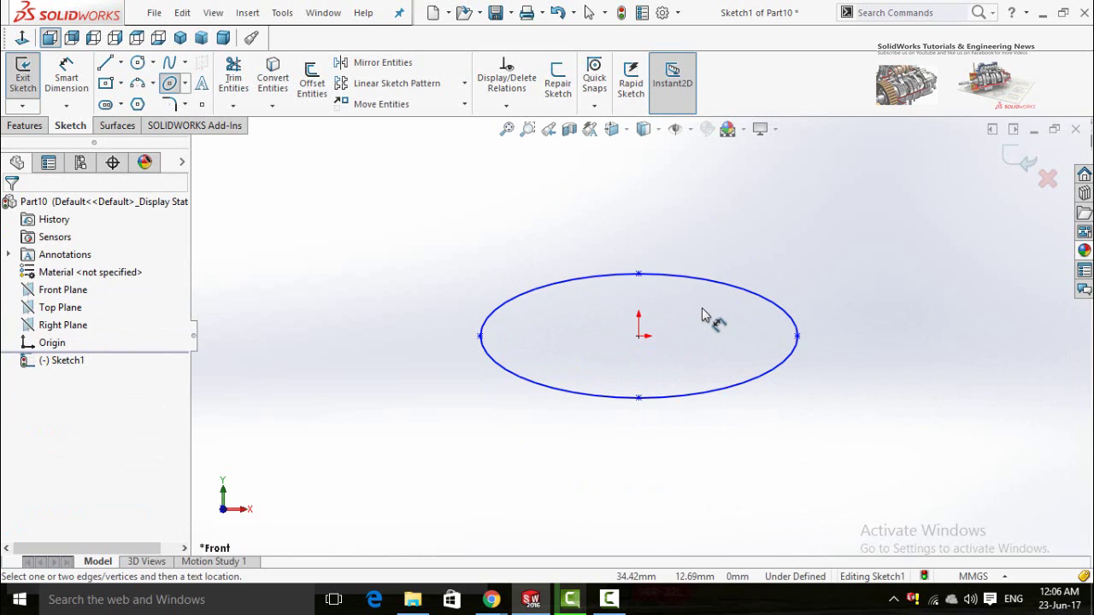
{"action": "left_click", "coordinate": [639, 397]}
{"action": "left_click", "coordinate": [639, 275]}
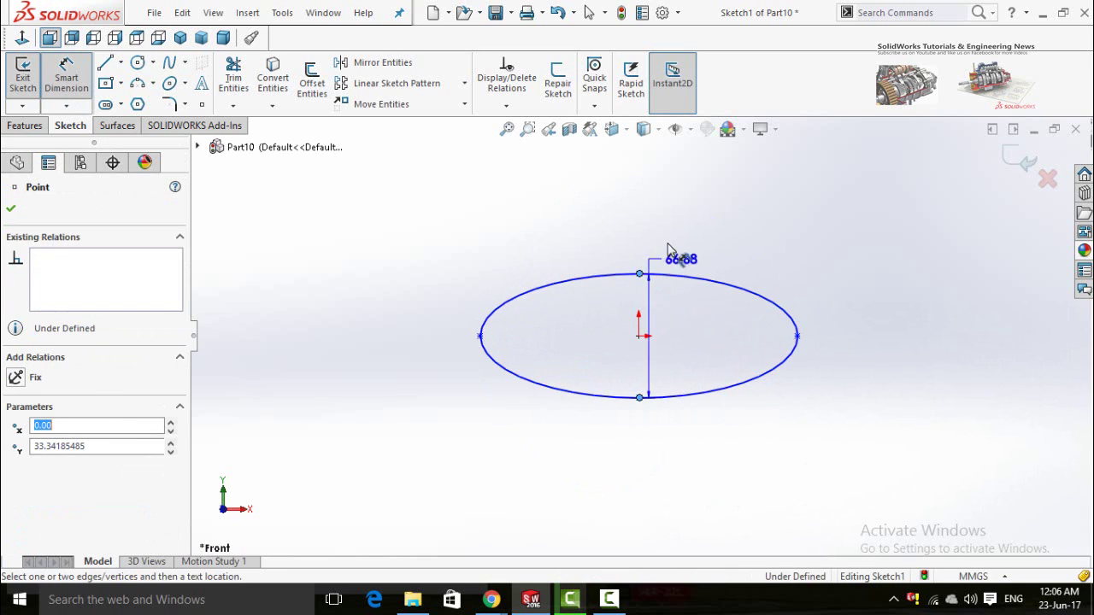
{"action": "left_click", "coordinate": [689, 239]}
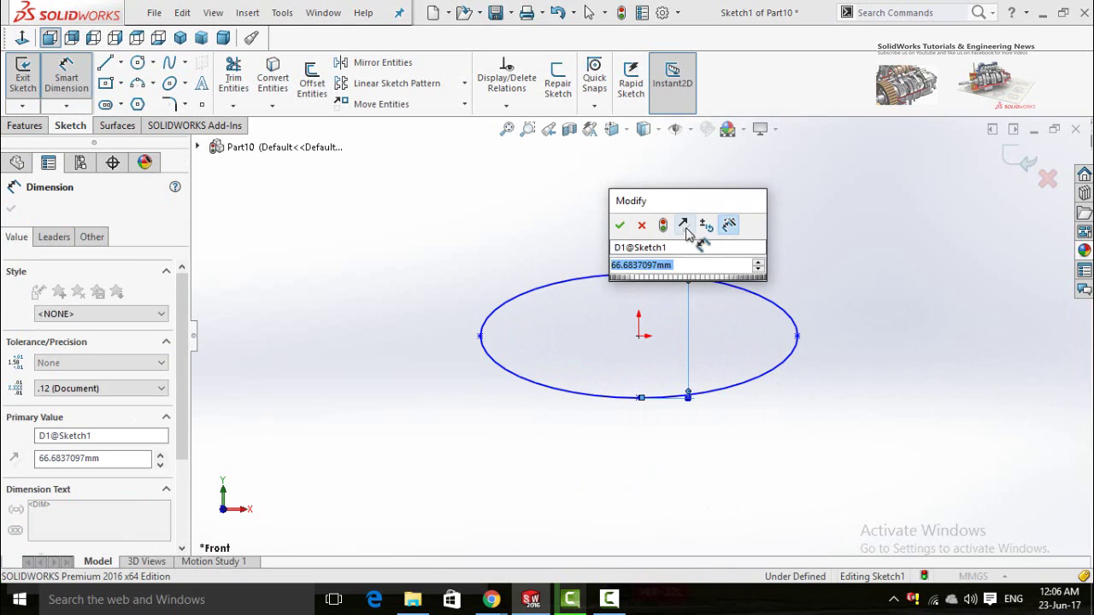
{"action": "type", "text": "15"}
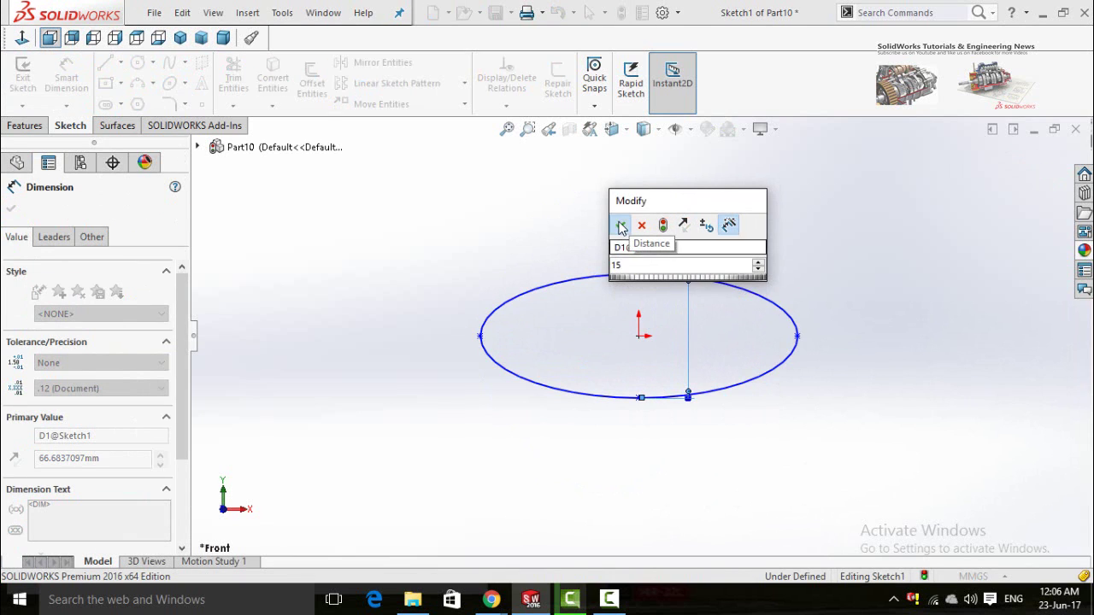
{"action": "key", "text": "Return"}
Dimension the ellipse width to 30 mm and exit the sketch
{"action": "left_click", "coordinate": [798, 337]}
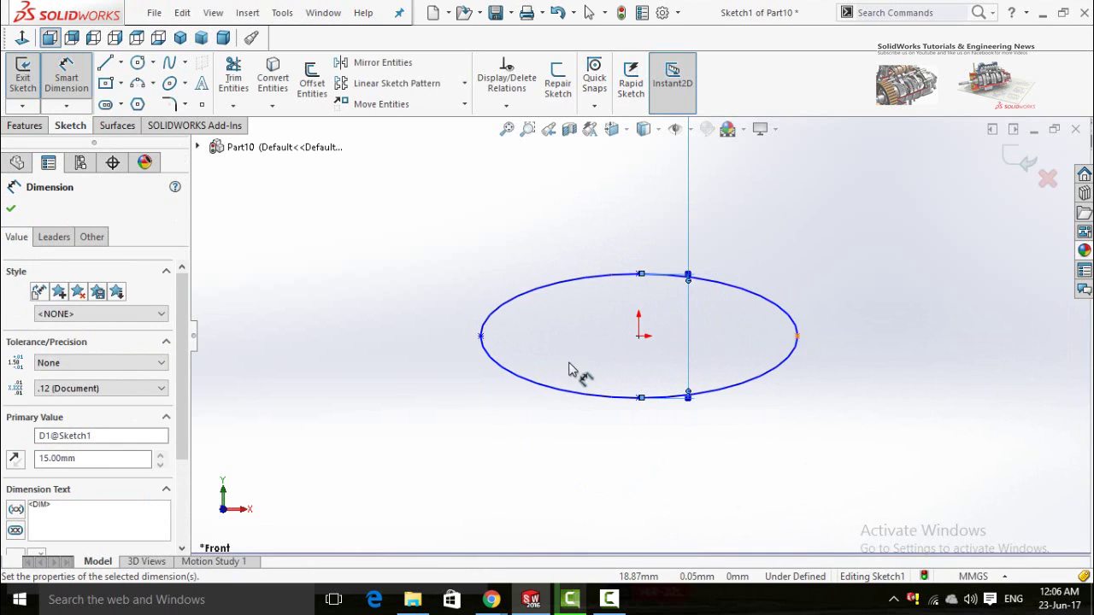
{"action": "left_click", "coordinate": [482, 337]}
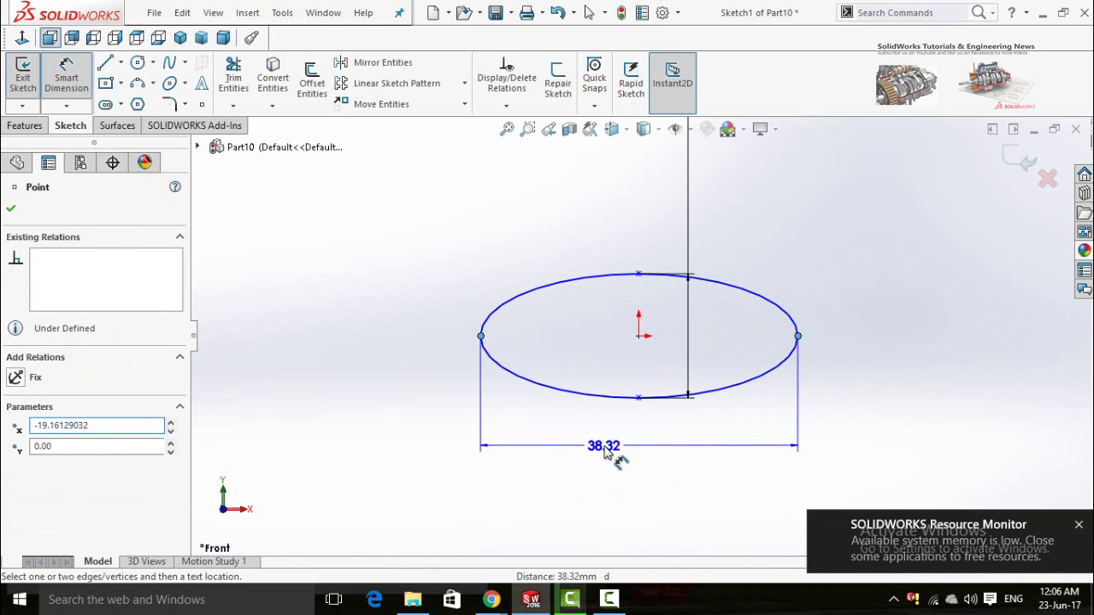
{"action": "left_click", "coordinate": [615, 455]}
{"action": "type", "text": "30"}
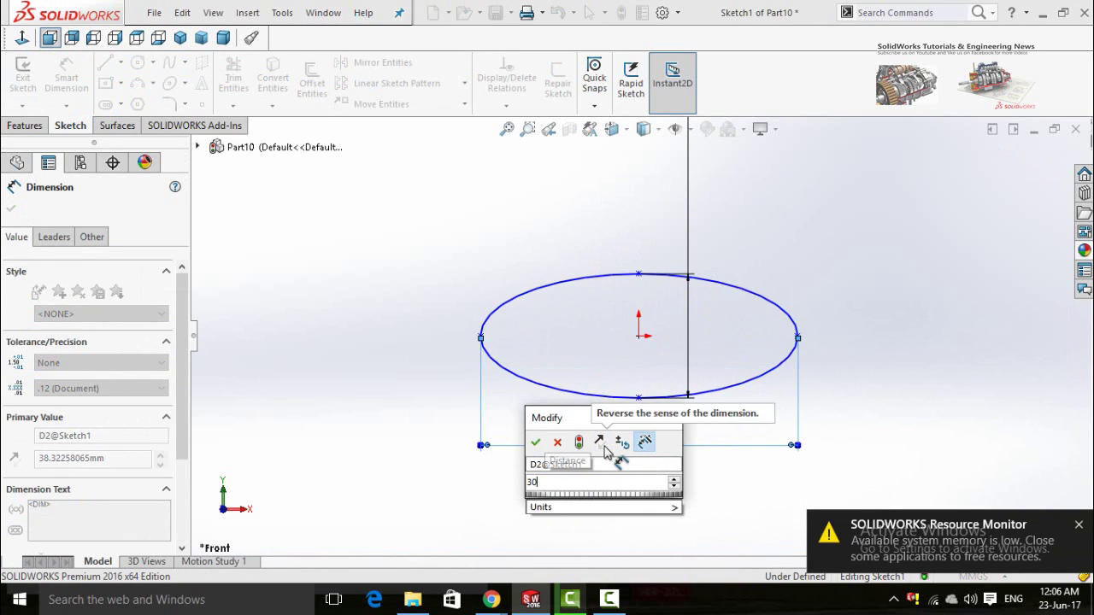
{"action": "key", "text": "Return"}
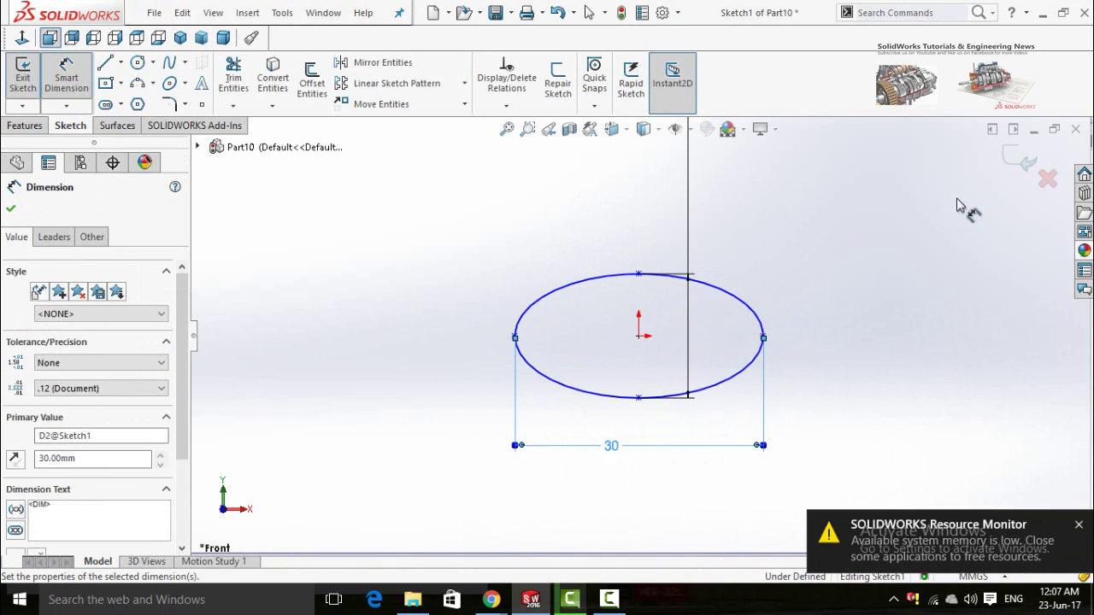
{"action": "key", "text": "Escape"}
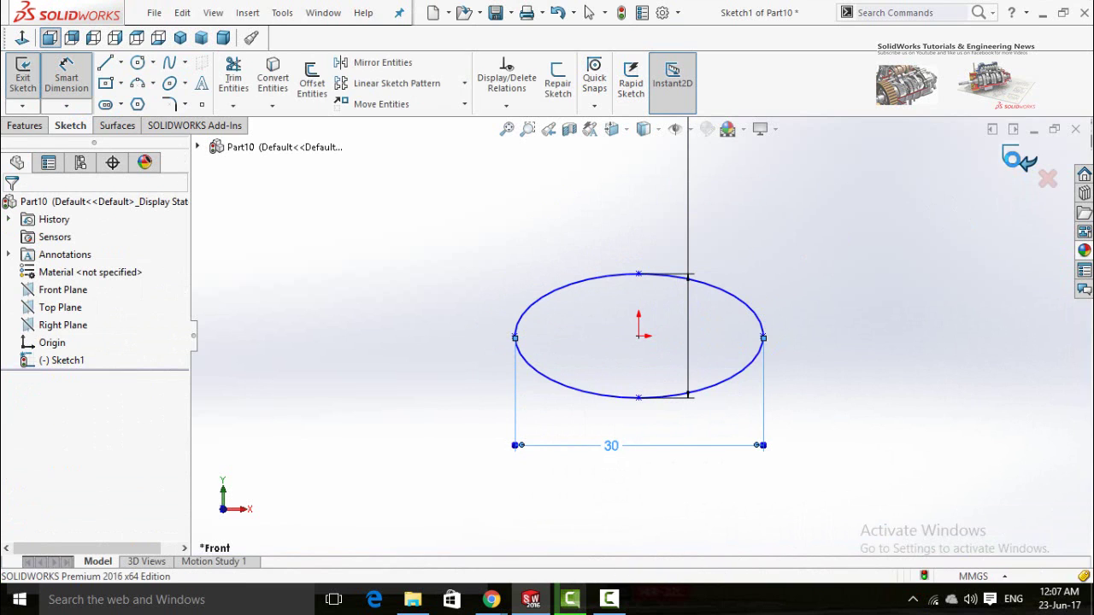
{"action": "left_click", "coordinate": [1010, 161]}
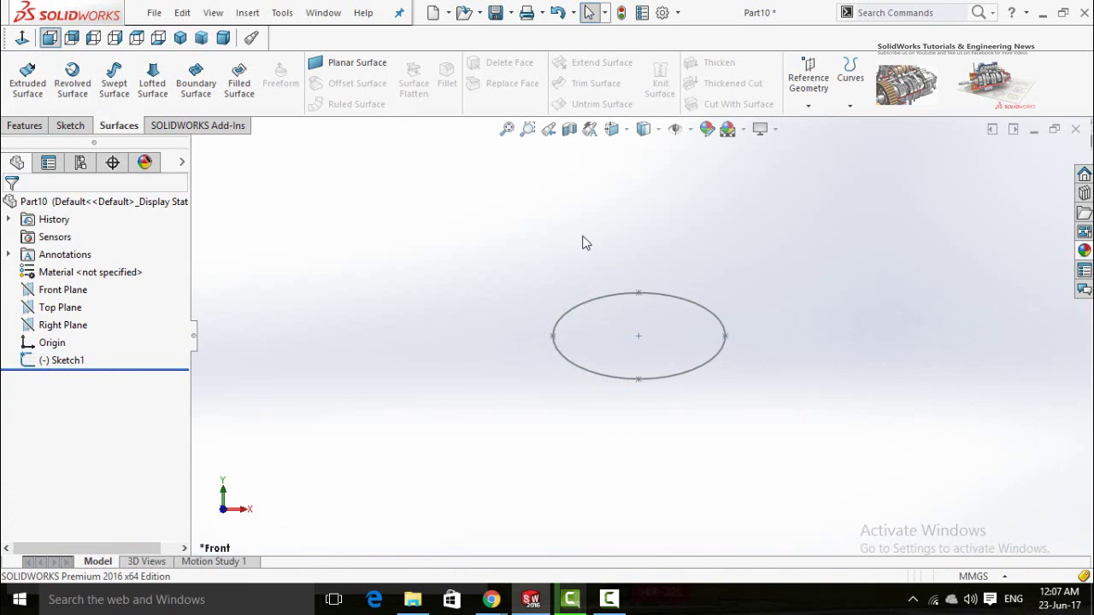
Create Plane1 parallel to the Front Plane at a 6 mm offset
{"action": "left_click", "coordinate": [55, 289]}
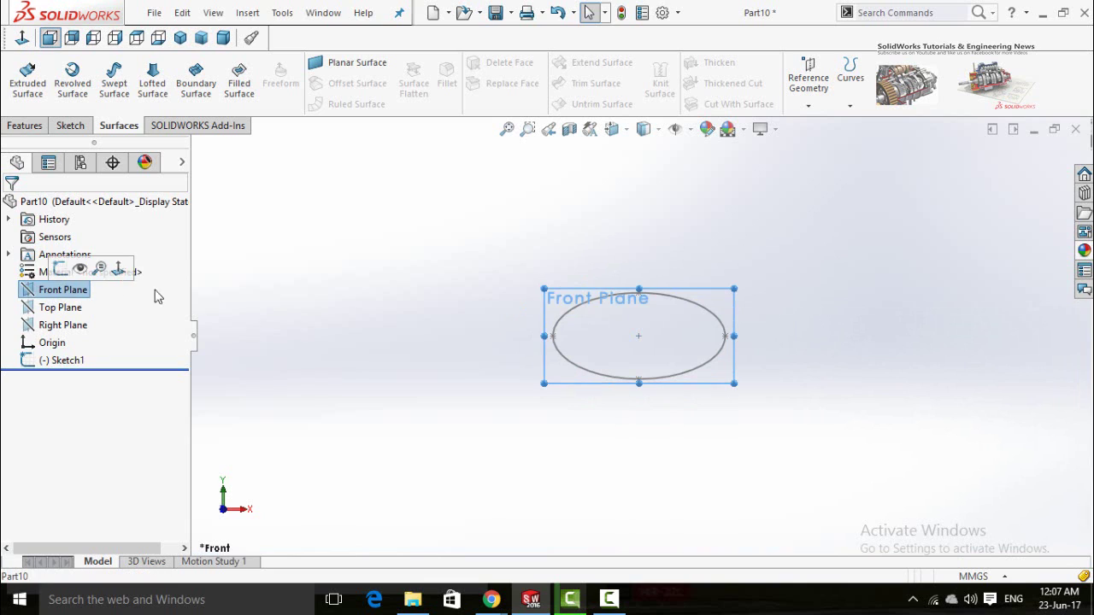
{"action": "left_click", "coordinate": [805, 109]}
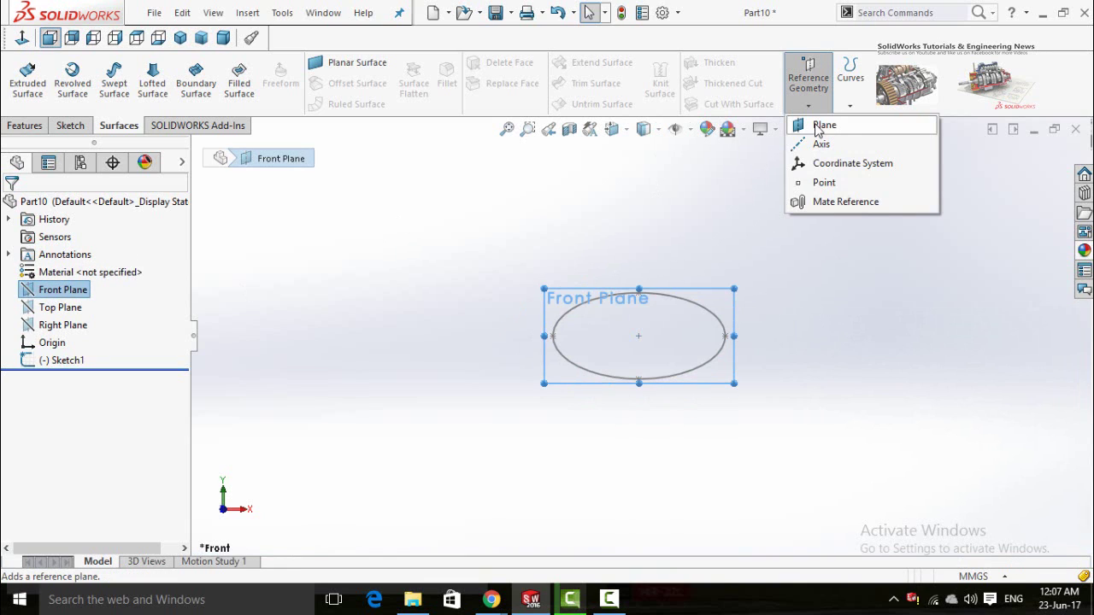
{"action": "left_click", "coordinate": [825, 125]}
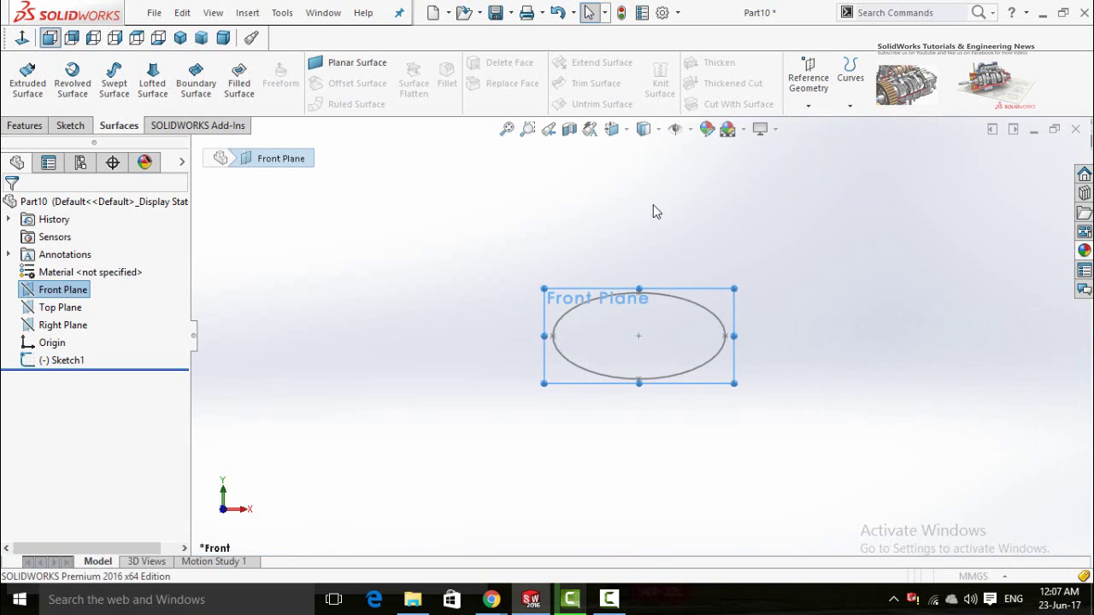
{"action": "middle_click_drag", "start_coordinate": [460, 357], "coordinate": [581, 348]}
{"action": "double_click", "coordinate": [79, 407]}
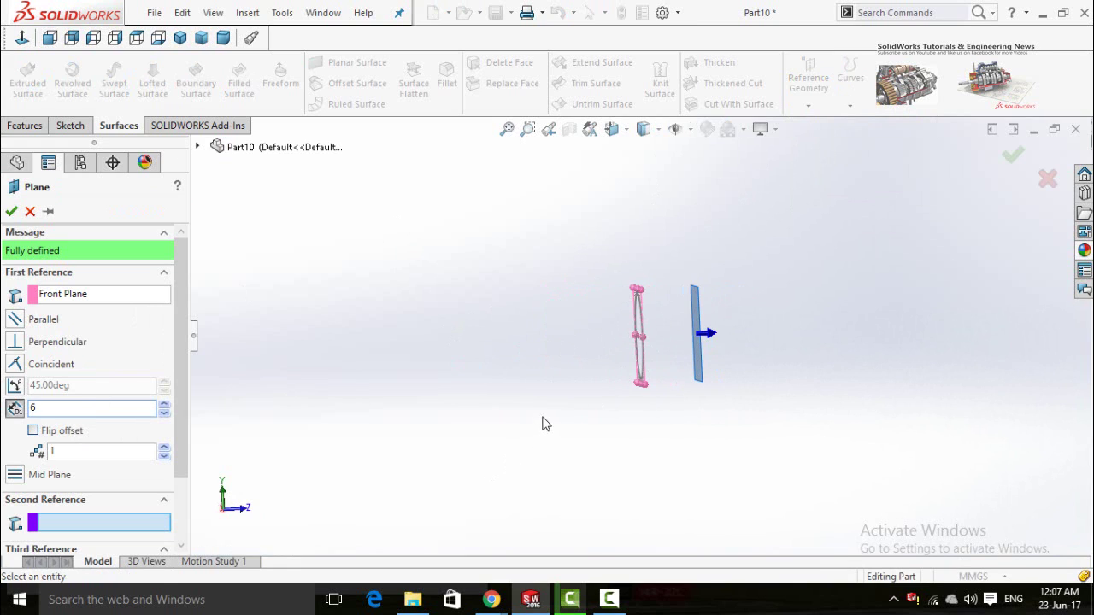
{"action": "type", "text": "6"}
{"action": "key", "text": "Return"}
{"action": "left_click", "coordinate": [11, 212]}
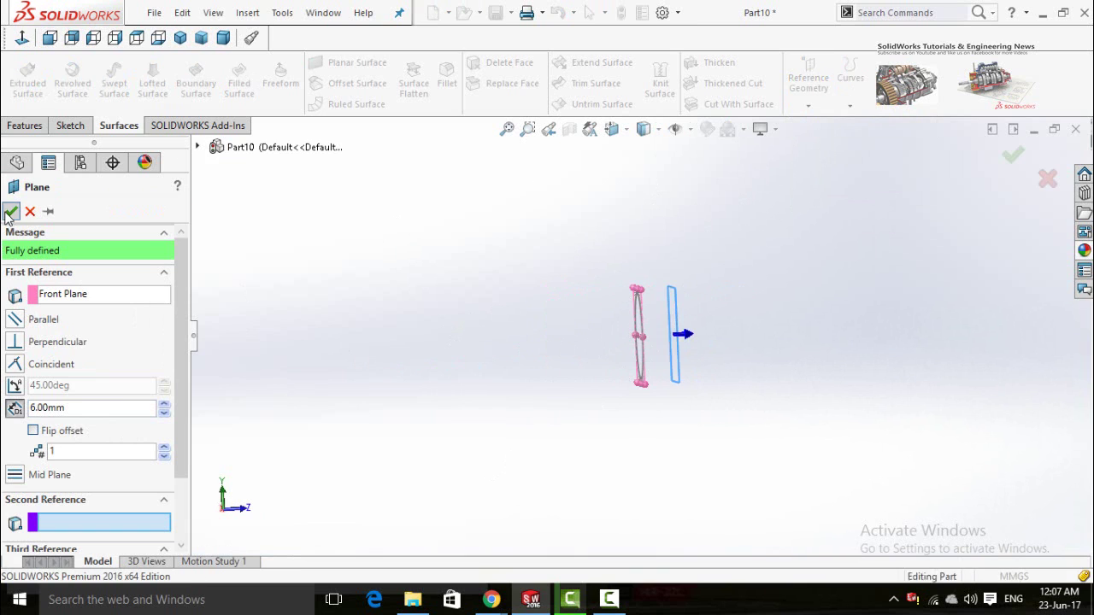
{"action": "middle_click_drag", "start_coordinate": [555, 382], "coordinate": [533, 379]}
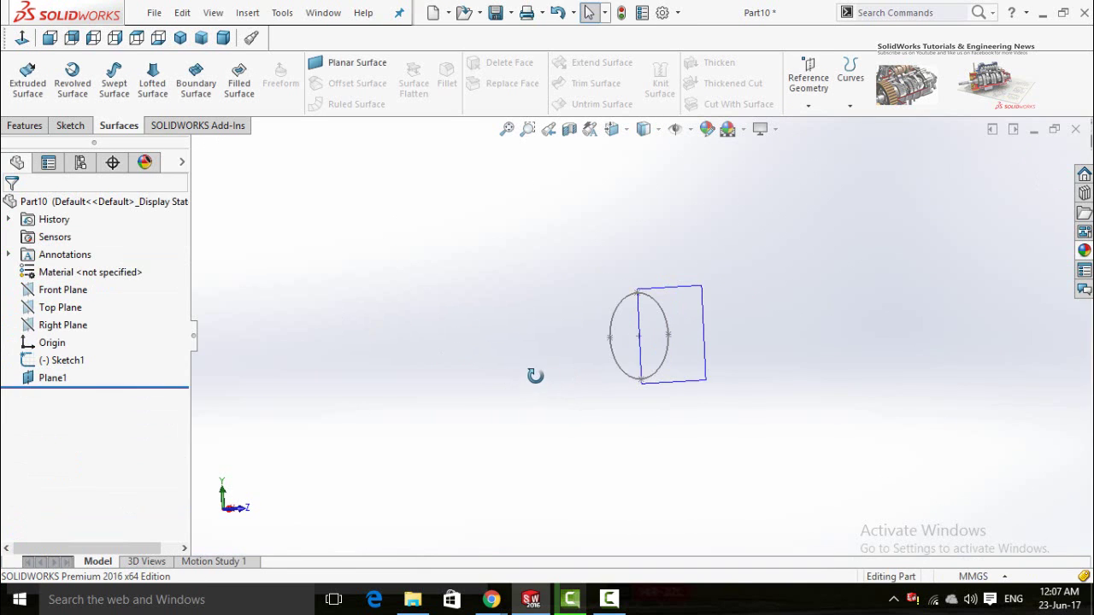
Sketch a single point at the origin on Plane1 and close the sketch
{"action": "left_click", "coordinate": [694, 318]}
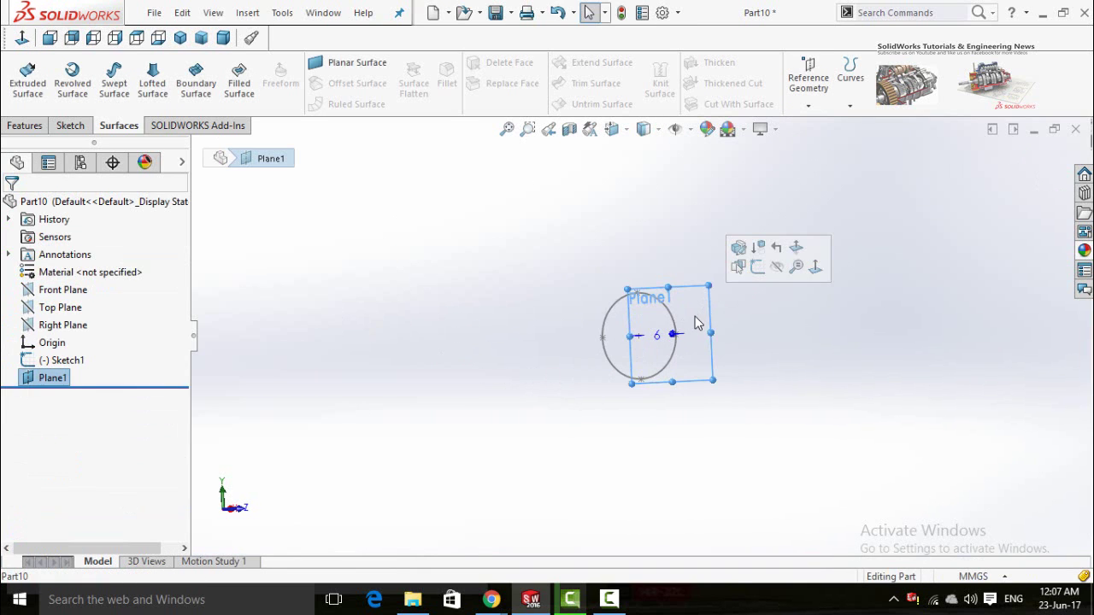
{"action": "left_click", "coordinate": [755, 267]}
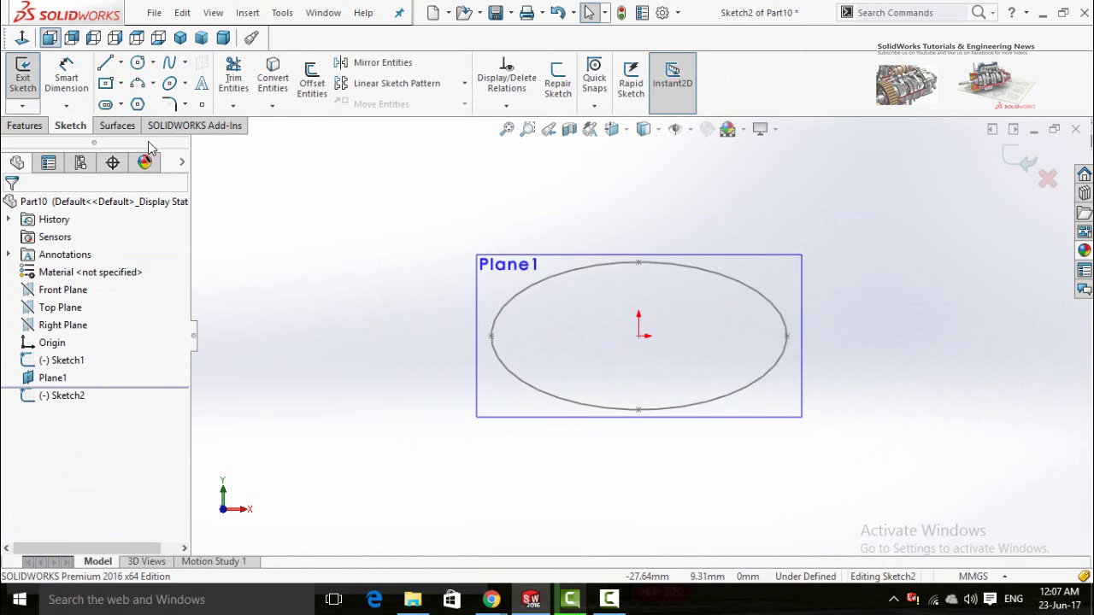
{"action": "left_click", "coordinate": [202, 103]}
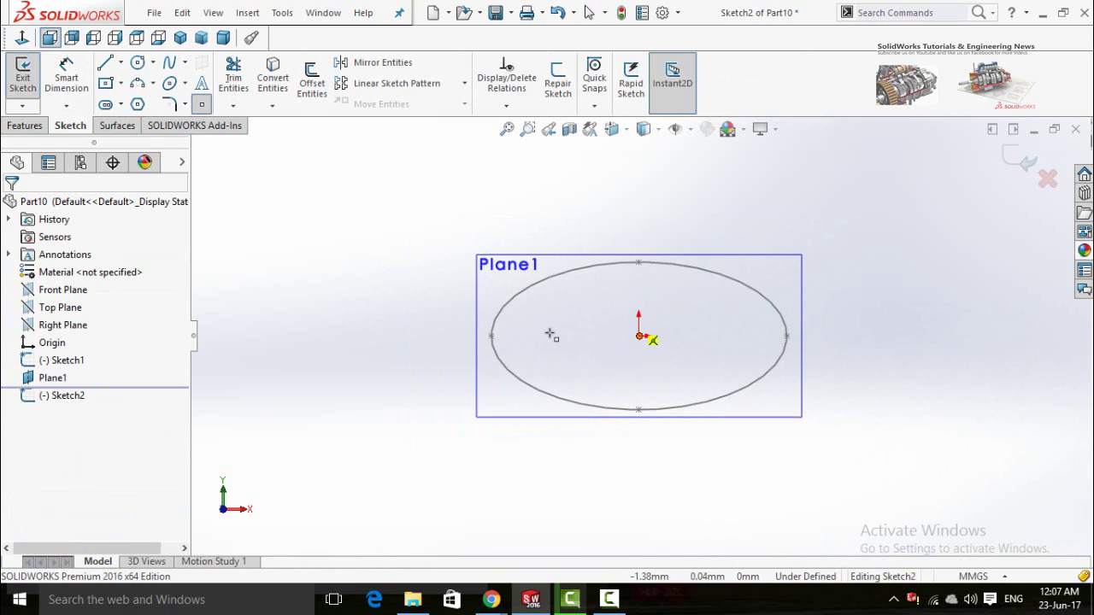
{"action": "left_click", "coordinate": [639, 335]}
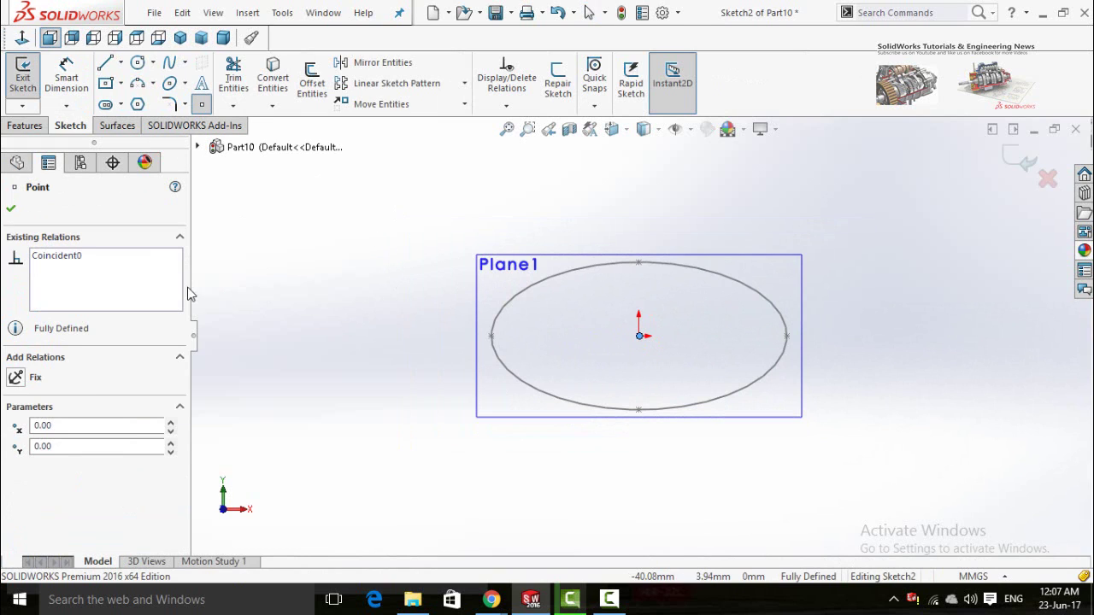
{"action": "left_click", "coordinate": [1016, 161]}
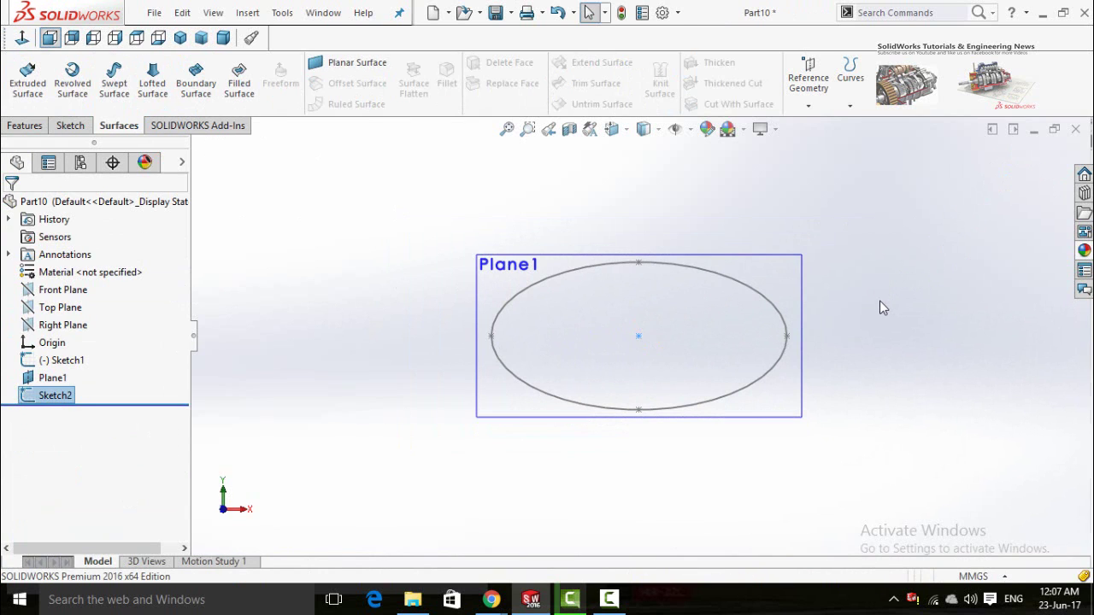
Hide Plane1 and tilt the view to see the sketches from the side
{"action": "left_click", "coordinate": [854, 348]}
{"action": "left_click", "coordinate": [782, 278]}
{"action": "left_click", "coordinate": [860, 220]}
{"action": "middle_click_drag", "start_coordinate": [692, 435], "coordinate": [688, 257]}
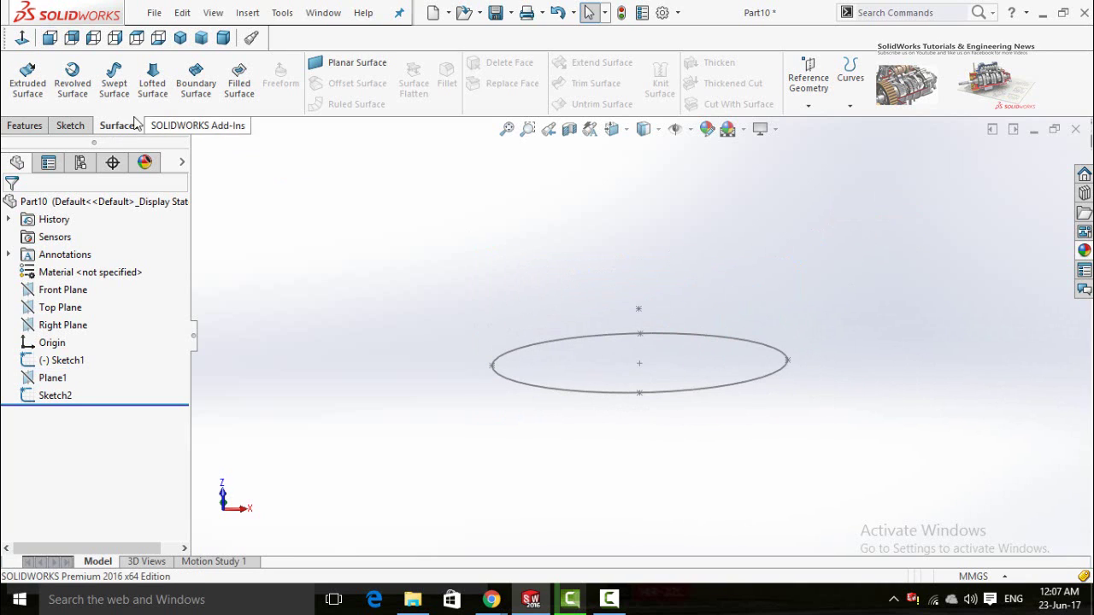
Start a lofted surface from the point to the ellipse, start constraint Normal To Profile
{"action": "left_click", "coordinate": [154, 83]}
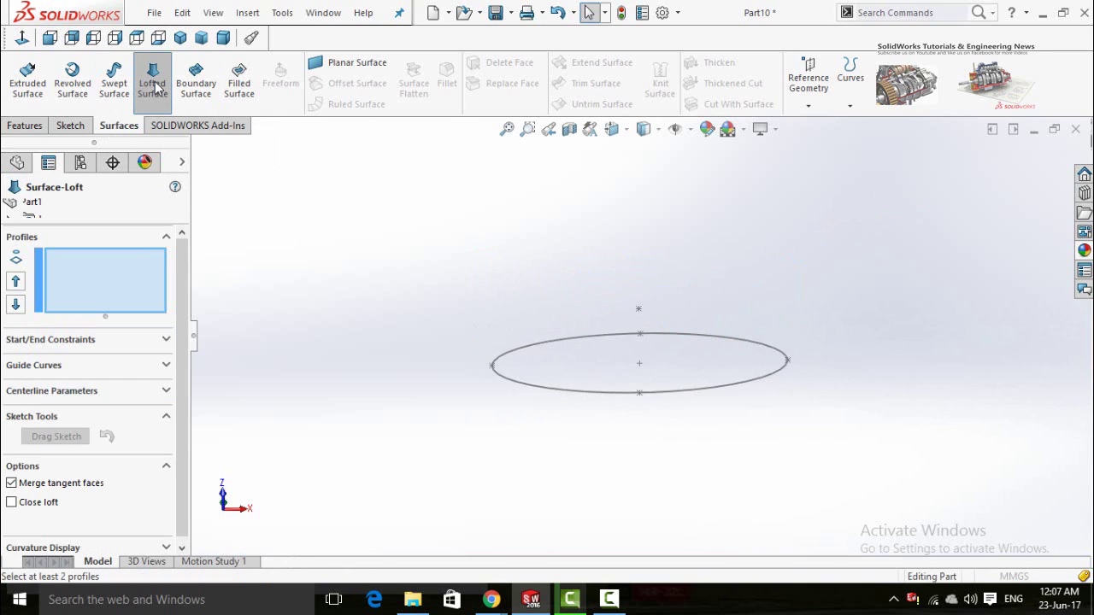
{"action": "left_click", "coordinate": [639, 309]}
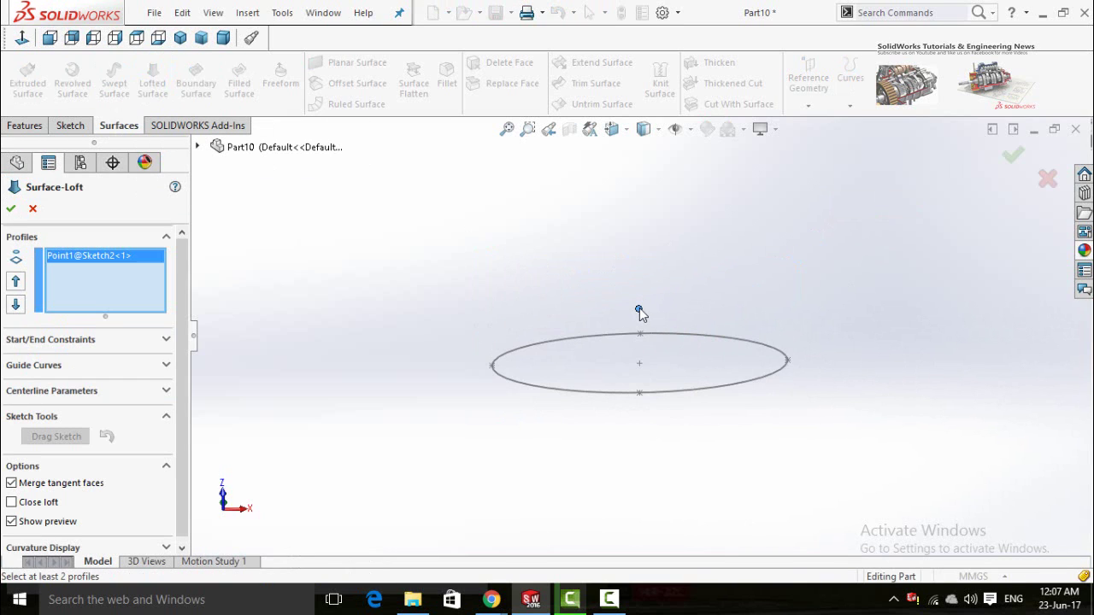
{"action": "left_click", "coordinate": [550, 341]}
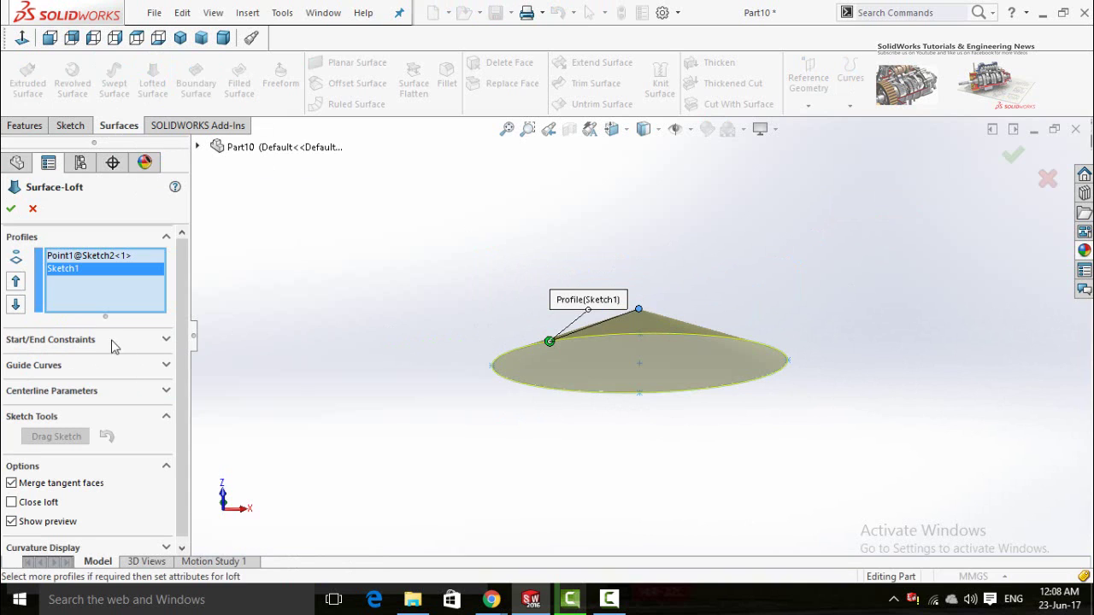
{"action": "left_click", "coordinate": [167, 341]}
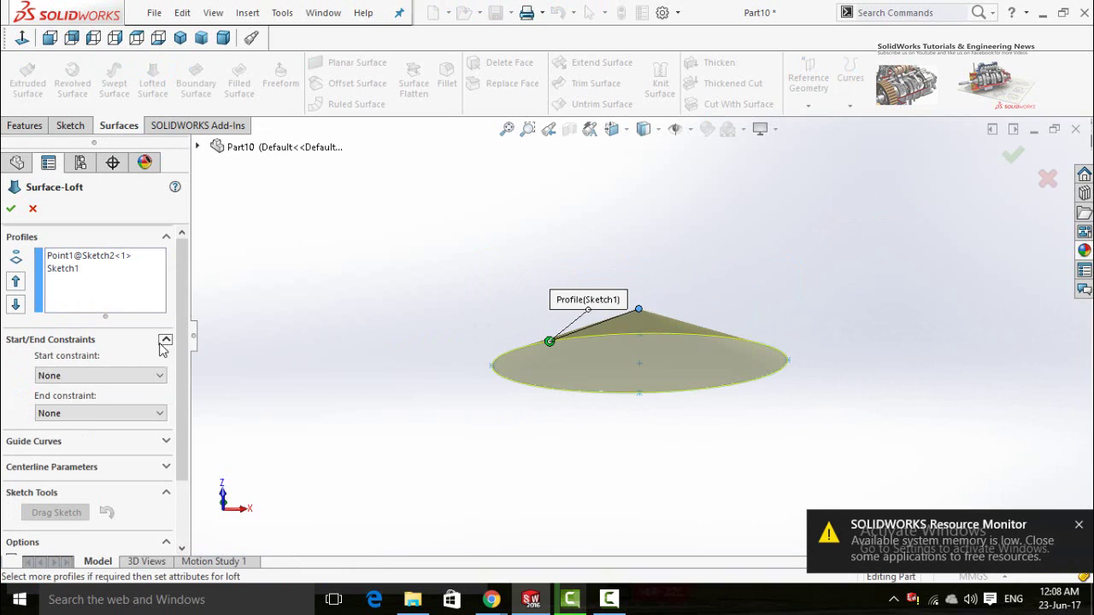
{"action": "left_click", "coordinate": [159, 375]}
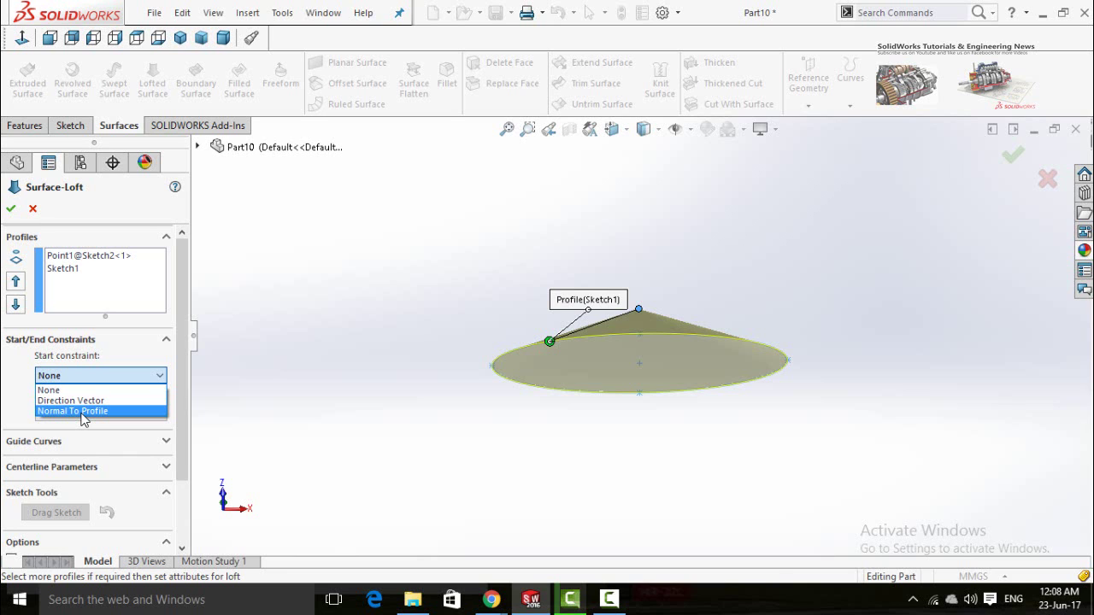
{"action": "left_click", "coordinate": [81, 412]}
Set the loft's end constraint to Normal To Profile and create the bowl surface
{"action": "scroll", "coordinate": [163, 460], "scroll_direction": "down", "scroll_amount": 3}
{"action": "scroll", "coordinate": [163, 460], "scroll_direction": "down", "scroll_amount": 2}
{"action": "left_click", "coordinate": [86, 341]}
{"action": "left_click", "coordinate": [65, 378]}
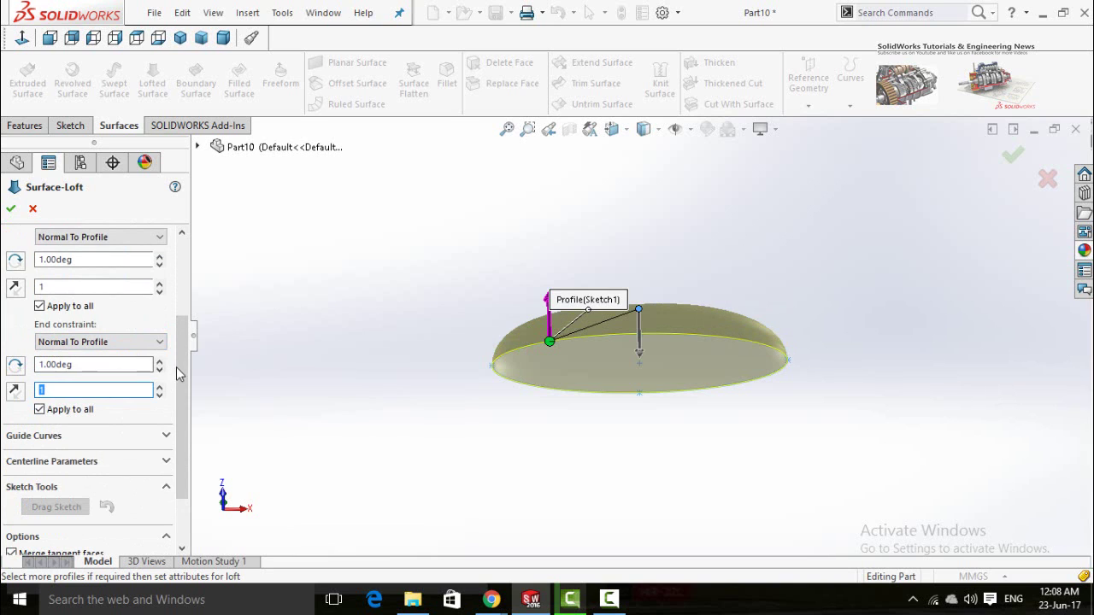
{"action": "scroll", "coordinate": [180, 376], "scroll_direction": "down", "scroll_amount": 3}
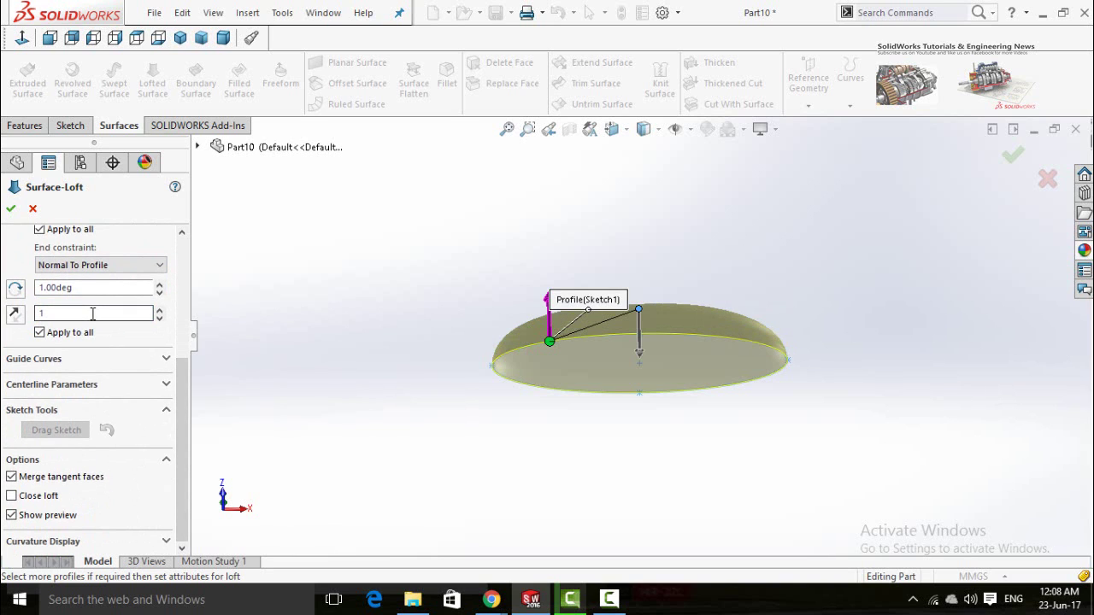
{"action": "middle_click_drag", "start_coordinate": [468, 408], "coordinate": [484, 311]}
{"action": "mouse_move", "coordinate": [481, 435]}
{"action": "middle_mouse_down"}
{"action": "mouse_move", "coordinate": [484, 215]}
{"action": "mouse_move", "coordinate": [464, 332]}
{"action": "mouse_move", "coordinate": [521, 290]}
{"action": "mouse_move", "coordinate": [565, 285]}
{"action": "mouse_move", "coordinate": [541, 234]}
{"action": "mouse_move", "coordinate": [501, 251]}
{"action": "mouse_move", "coordinate": [493, 358]}
{"action": "mouse_move", "coordinate": [515, 365]}
{"action": "middle_mouse_up"}
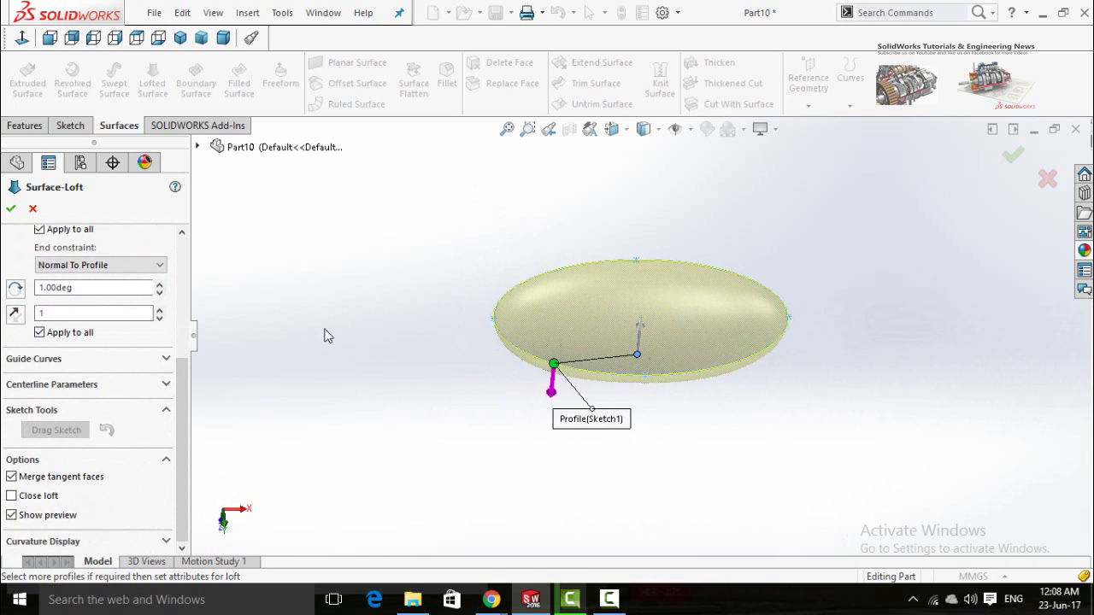
{"action": "left_click", "coordinate": [11, 209]}
Start a new sketch on the Top Plane with the Spline tool active
{"action": "middle_click_drag", "start_coordinate": [476, 411], "coordinate": [401, 379]}
{"action": "left_click", "coordinate": [369, 376]}
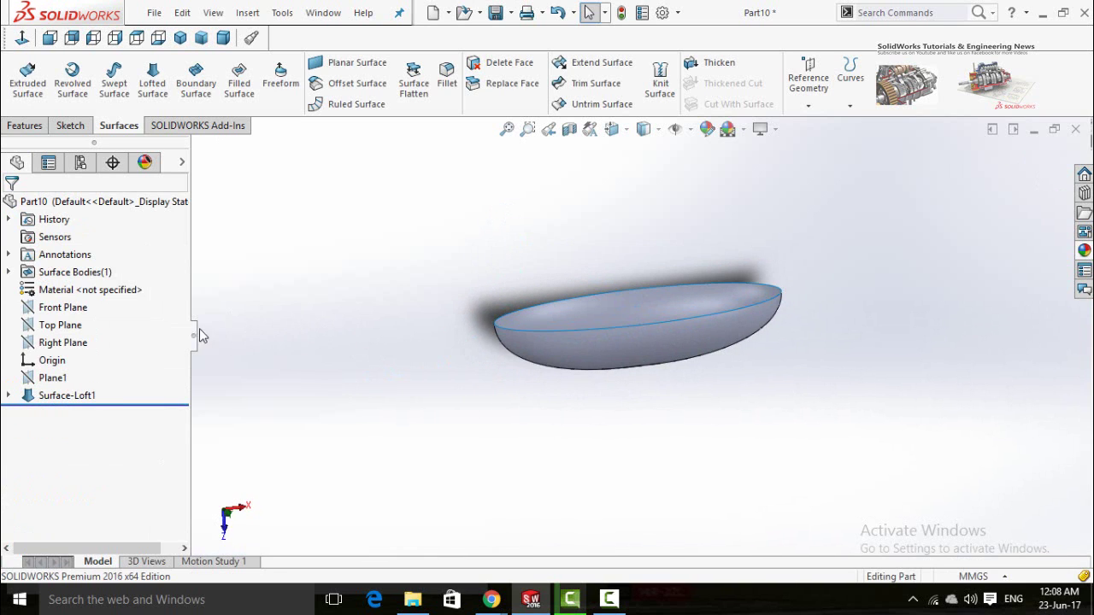
{"action": "left_click", "coordinate": [49, 330]}
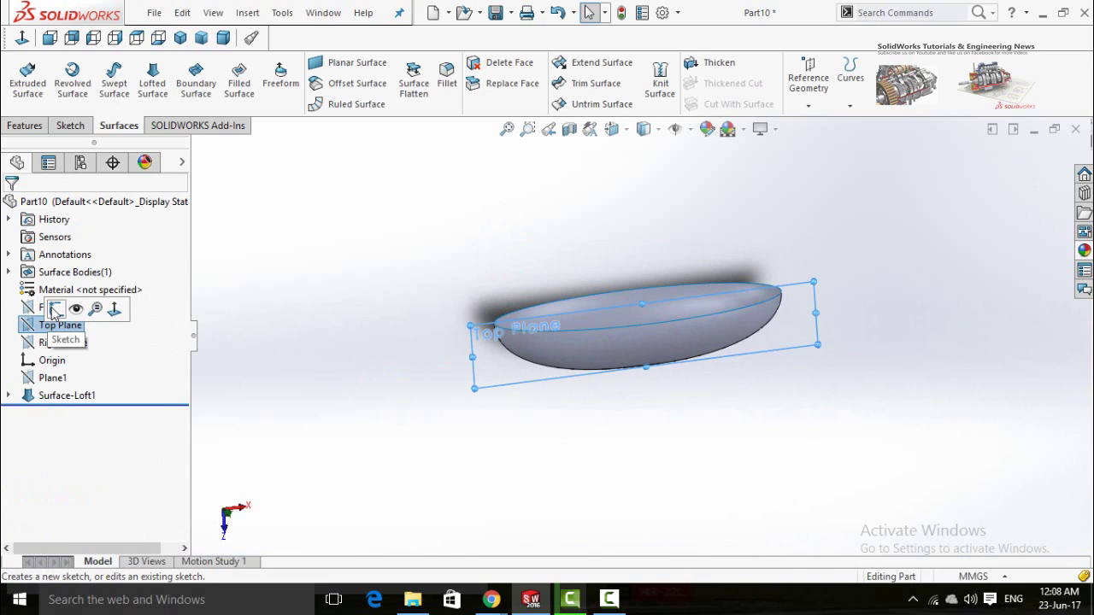
{"action": "left_click", "coordinate": [53, 309]}
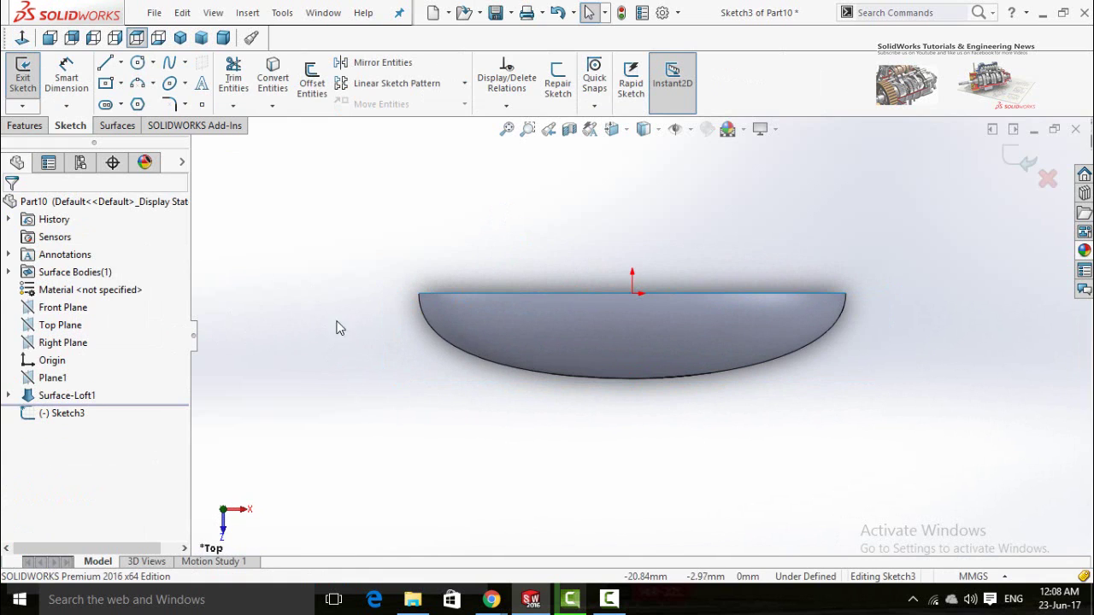
{"action": "left_click", "coordinate": [170, 69]}
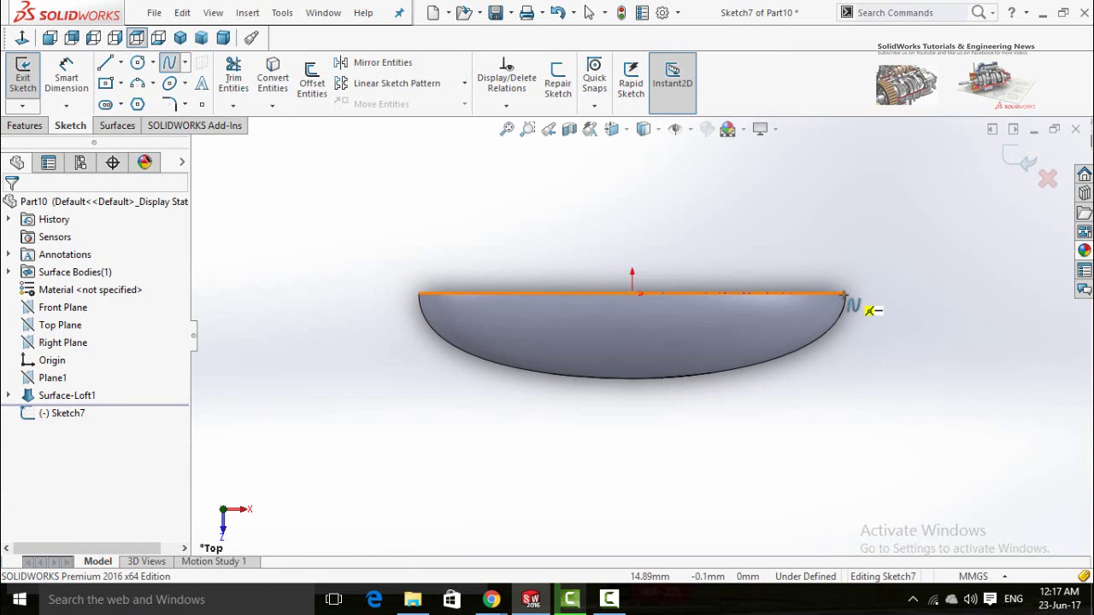
Draw a spline outward from the bowl edge with one bend point
{"action": "left_click", "coordinate": [901, 286]}
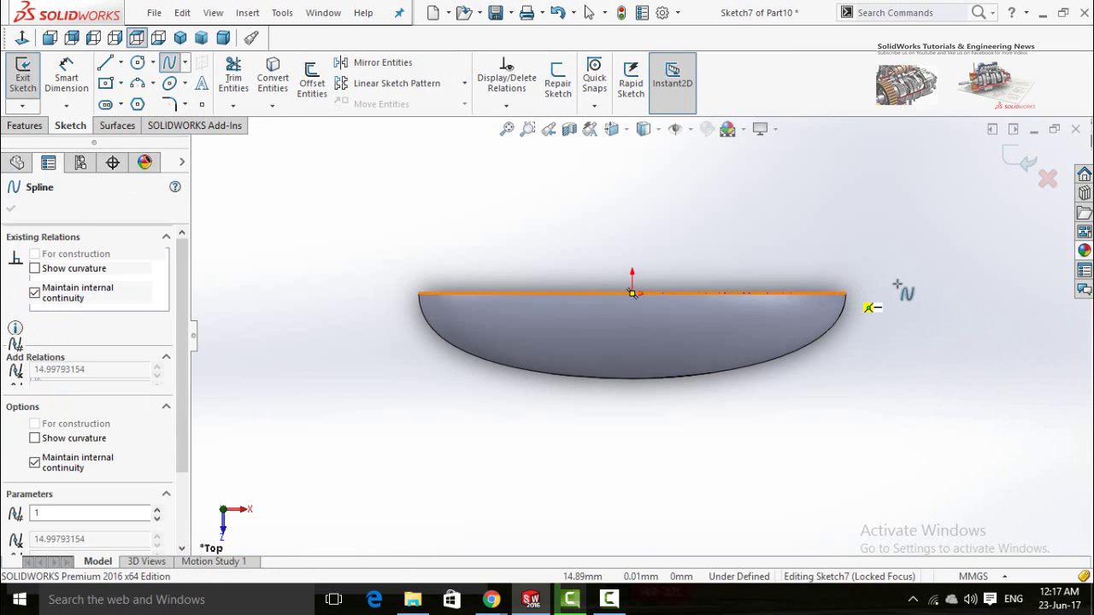
{"action": "key", "text": "z"}
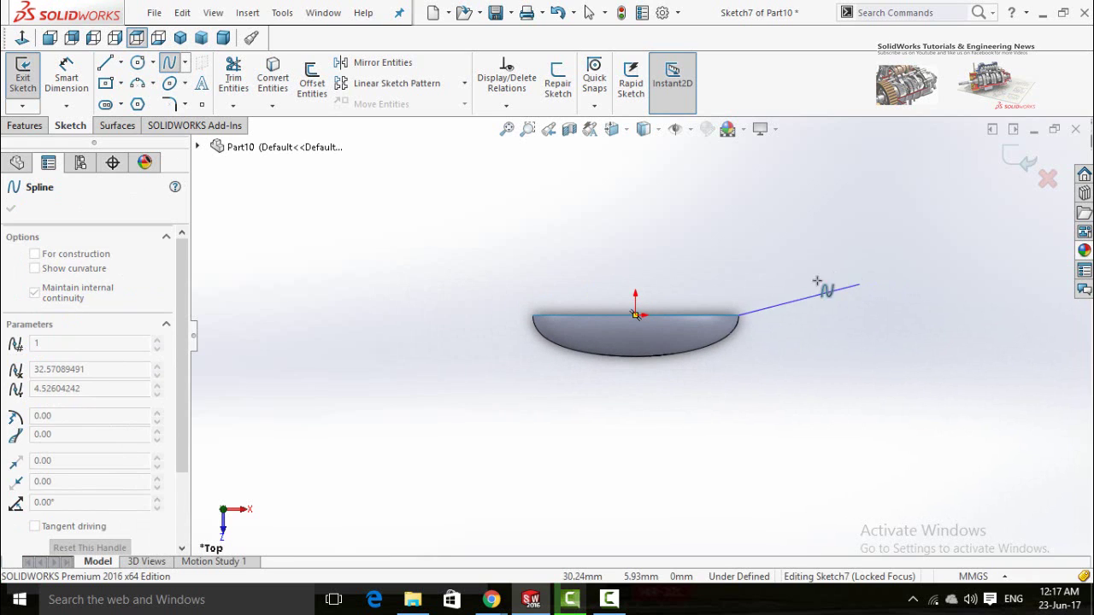
{"action": "left_click", "coordinate": [873, 254]}
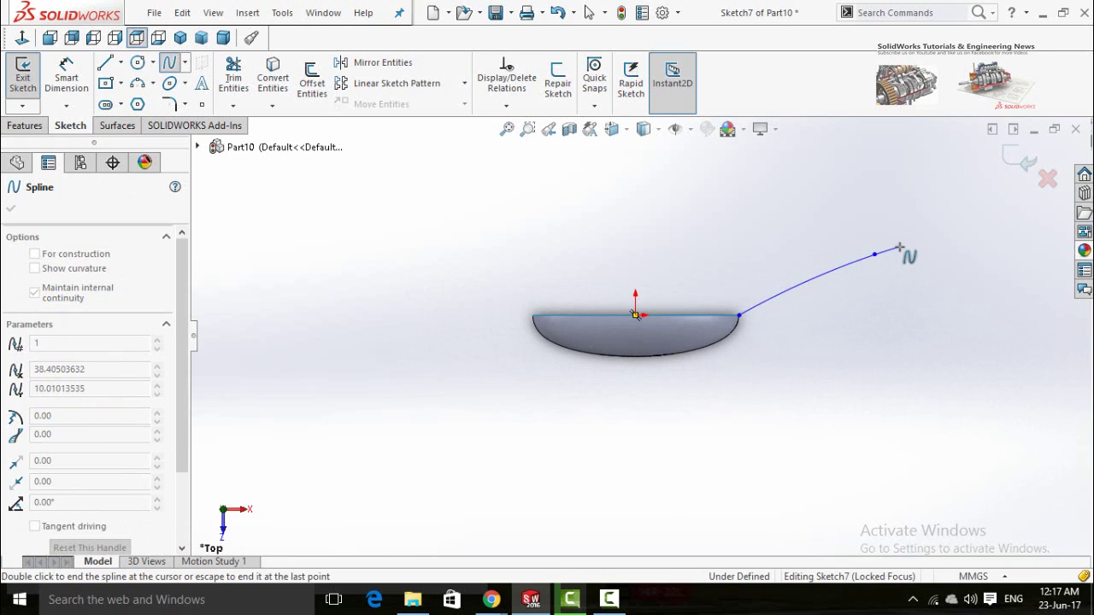
{"action": "double_click", "coordinate": [899, 247]}
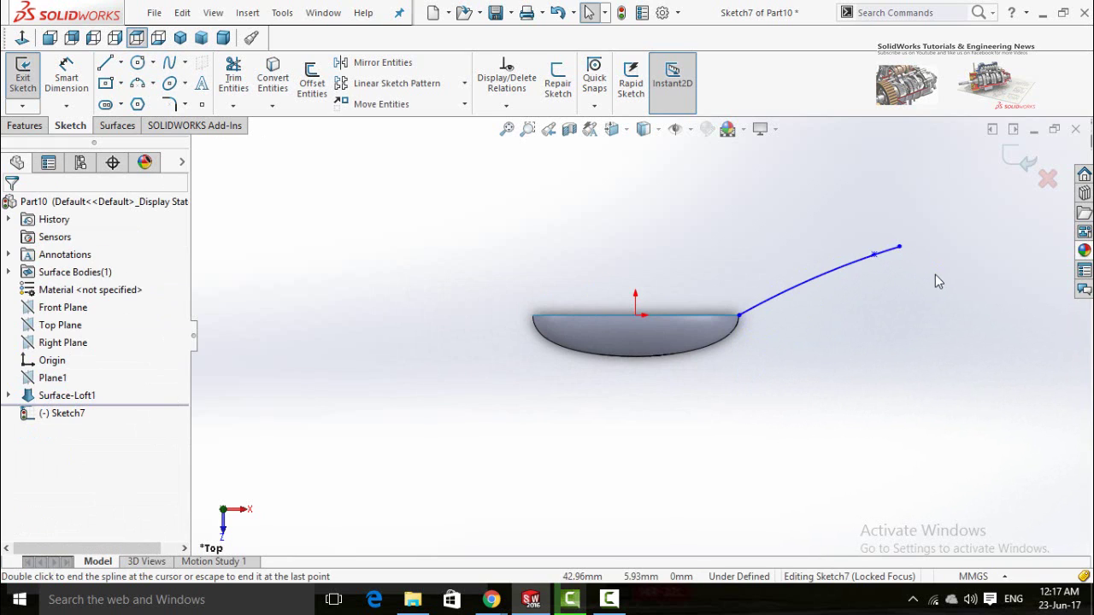
{"action": "scroll", "coordinate": [935, 308], "scroll_direction": "up", "scroll_amount": 3}
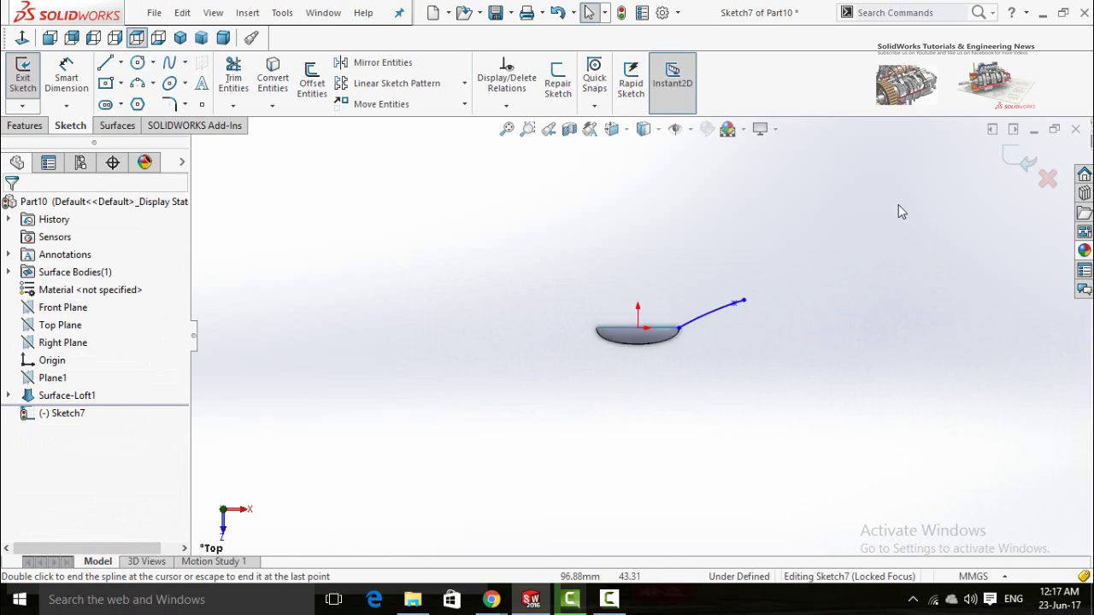
{"action": "scroll", "coordinate": [889, 212], "scroll_direction": "down", "scroll_amount": 3}
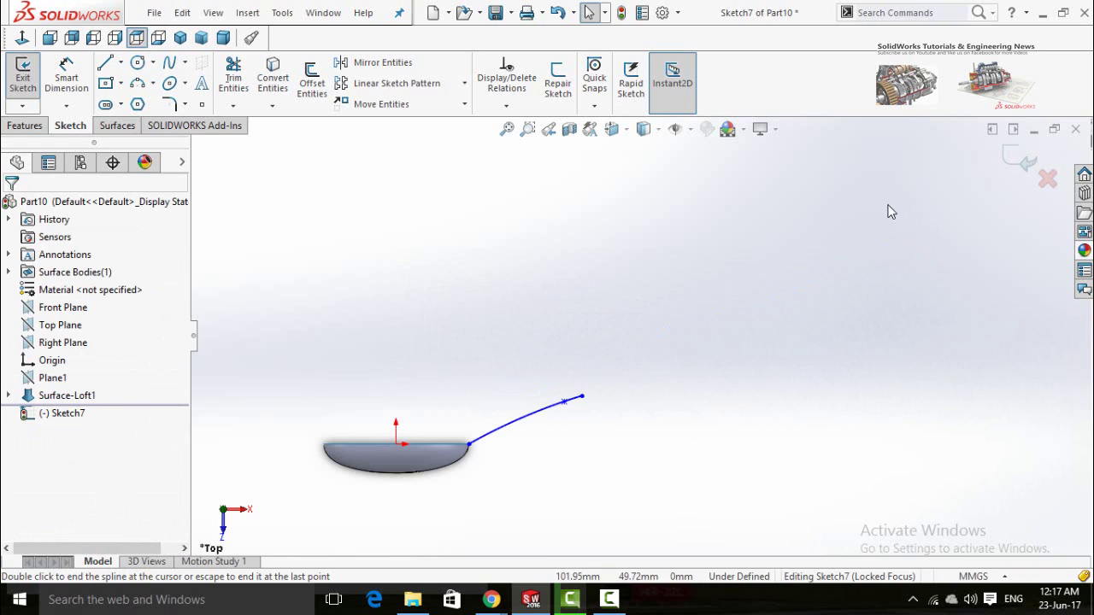
Extend the handle path with a second spline from the previous endpoint and finish the sketch
{"action": "left_click", "coordinate": [169, 63]}
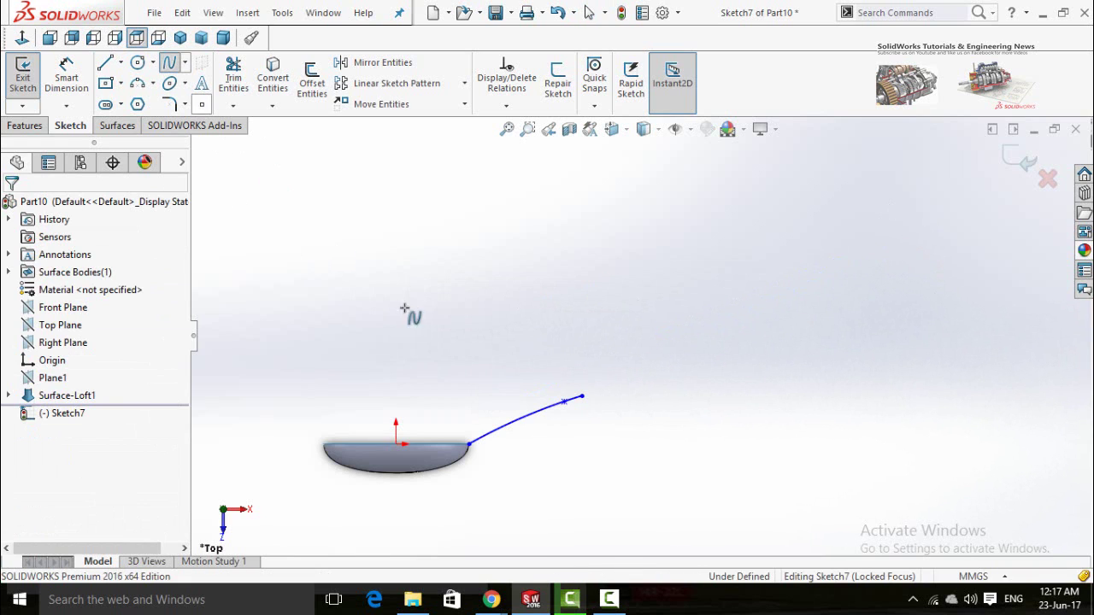
{"action": "left_click", "coordinate": [583, 396]}
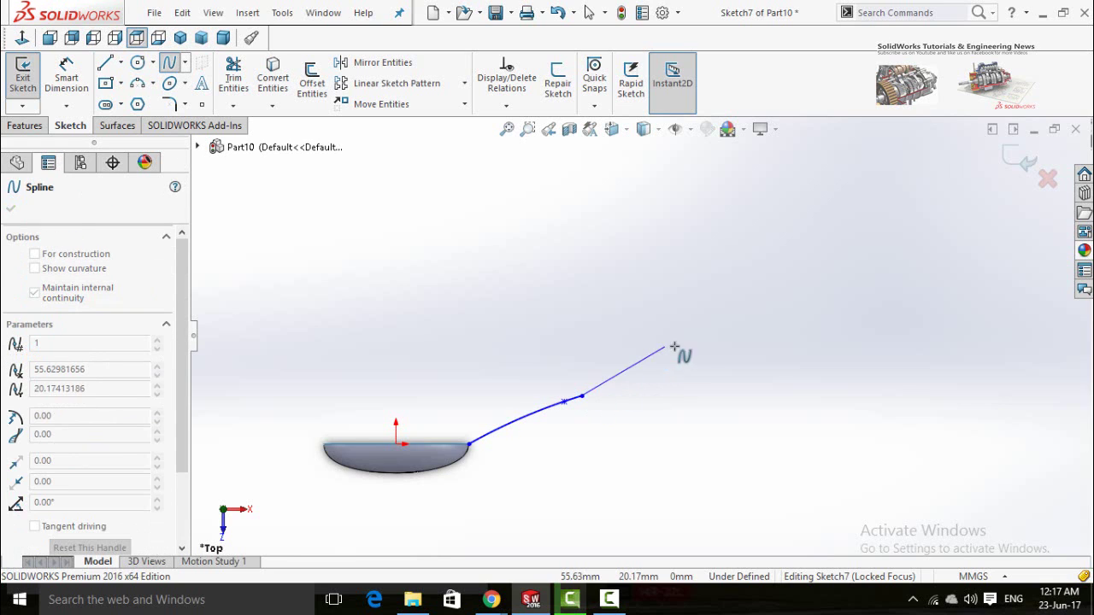
{"action": "scroll", "coordinate": [735, 342], "scroll_direction": "up", "scroll_amount": 1}
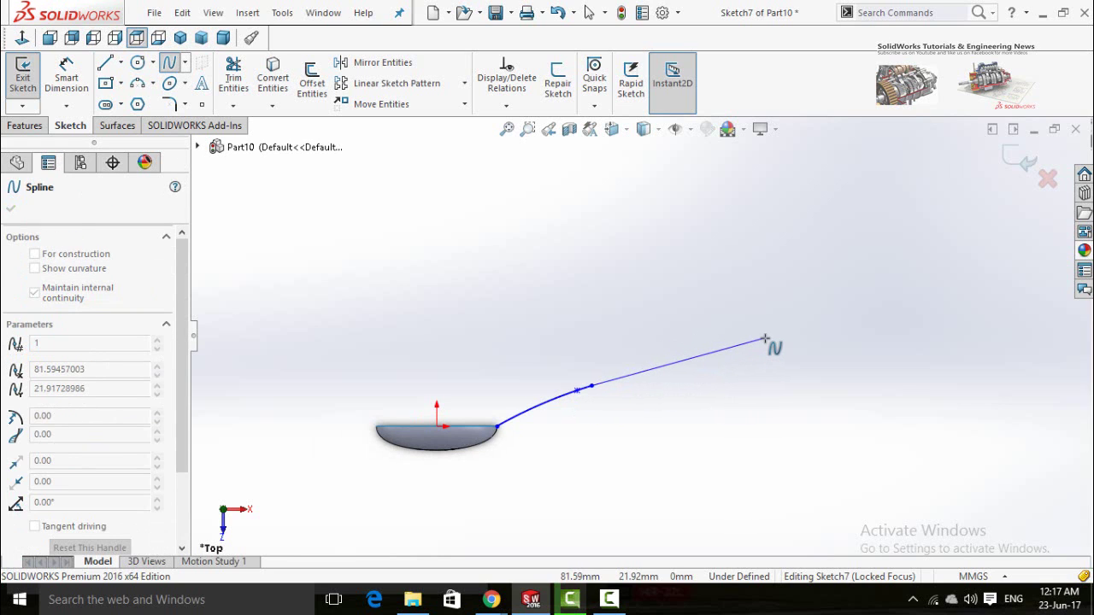
{"action": "left_click", "coordinate": [765, 339]}
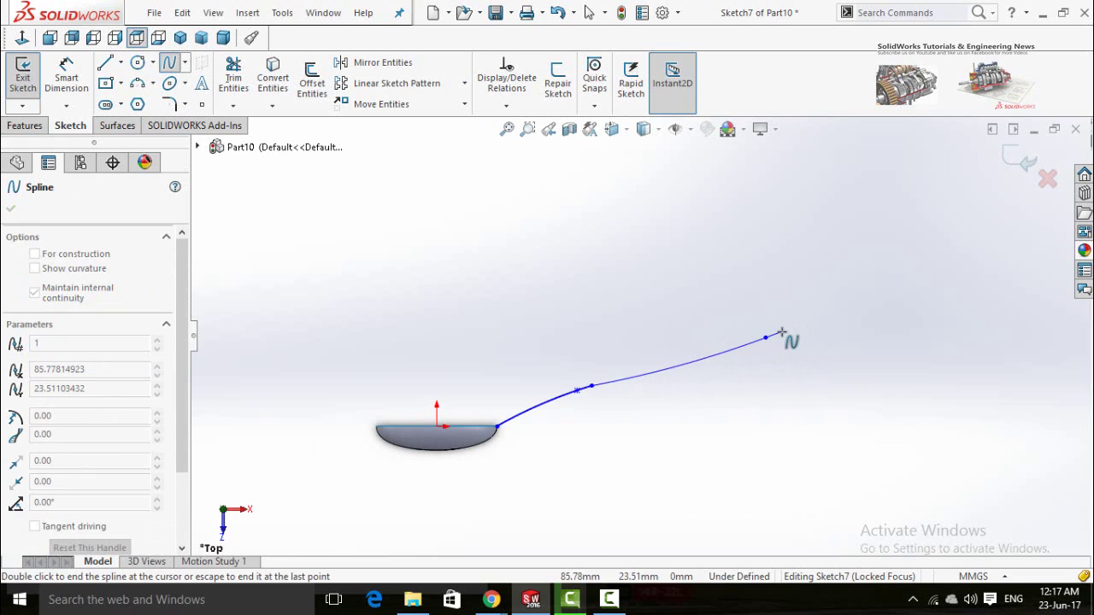
{"action": "left_click", "coordinate": [780, 333]}
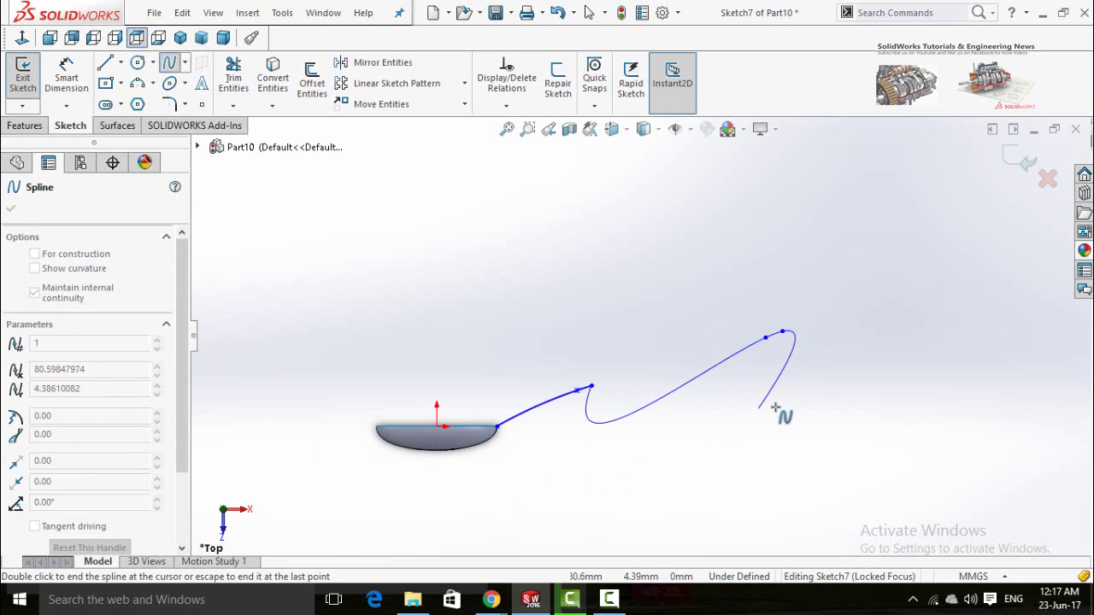
{"action": "key", "text": "Escape"}
{"action": "middle_click_drag", "start_coordinate": [628, 418], "coordinate": [644, 457]}
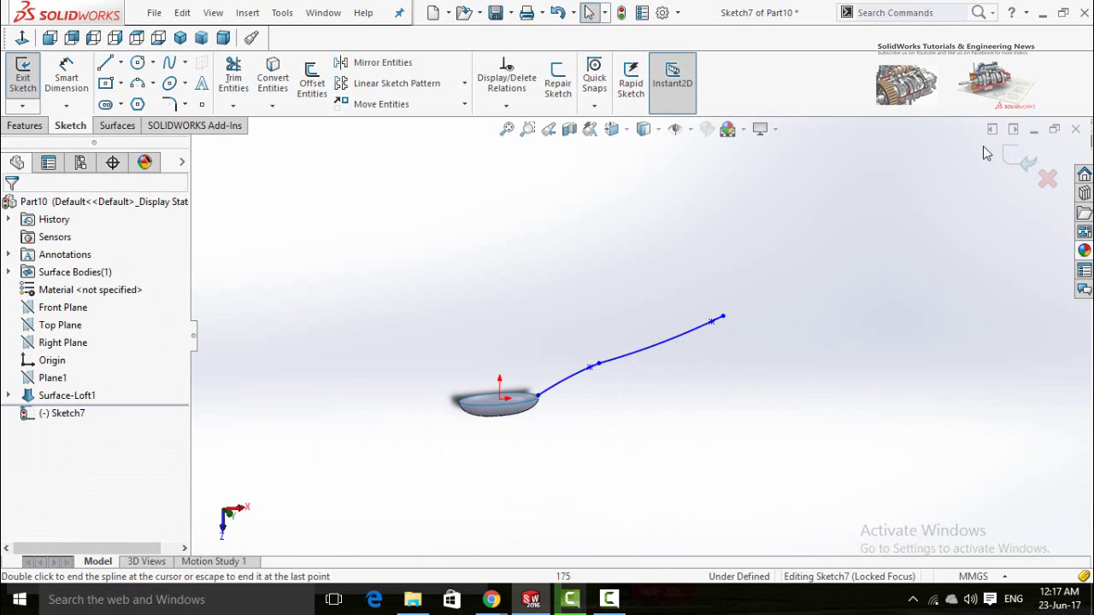
{"action": "left_click", "coordinate": [1018, 163]}
Create Plane4 perpendicular to the handle spline at its far endpoint
{"action": "left_click", "coordinate": [820, 149]}
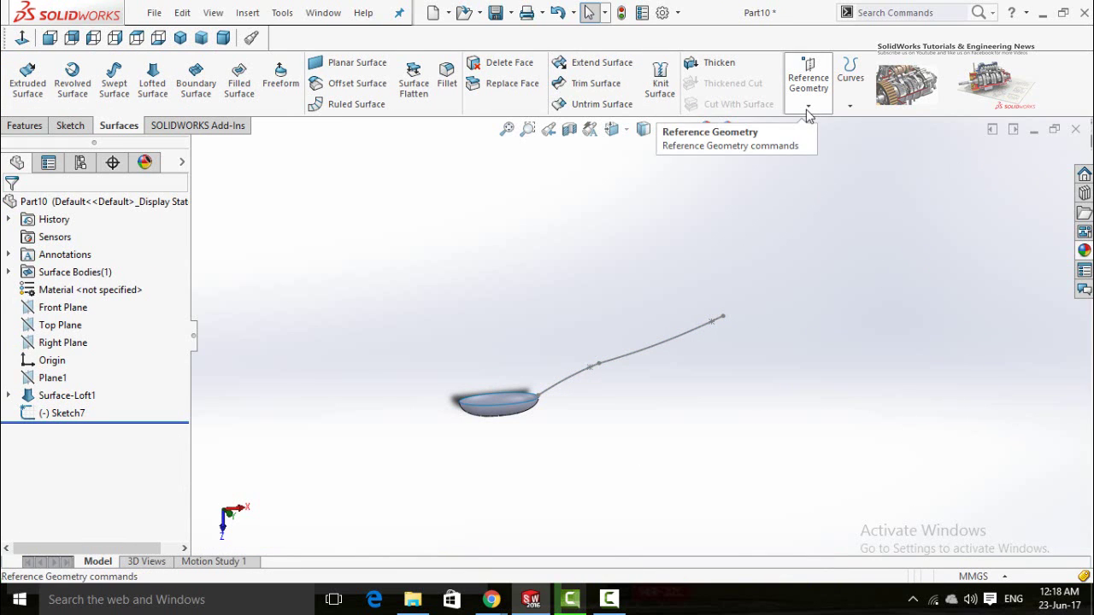
{"action": "left_click", "coordinate": [808, 111]}
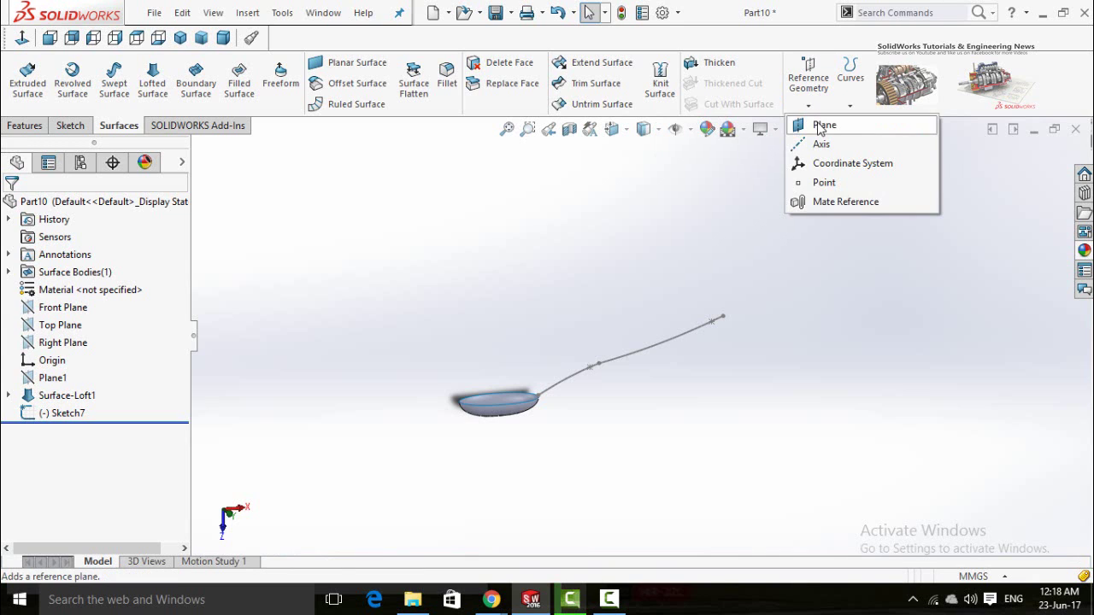
{"action": "left_click", "coordinate": [820, 127]}
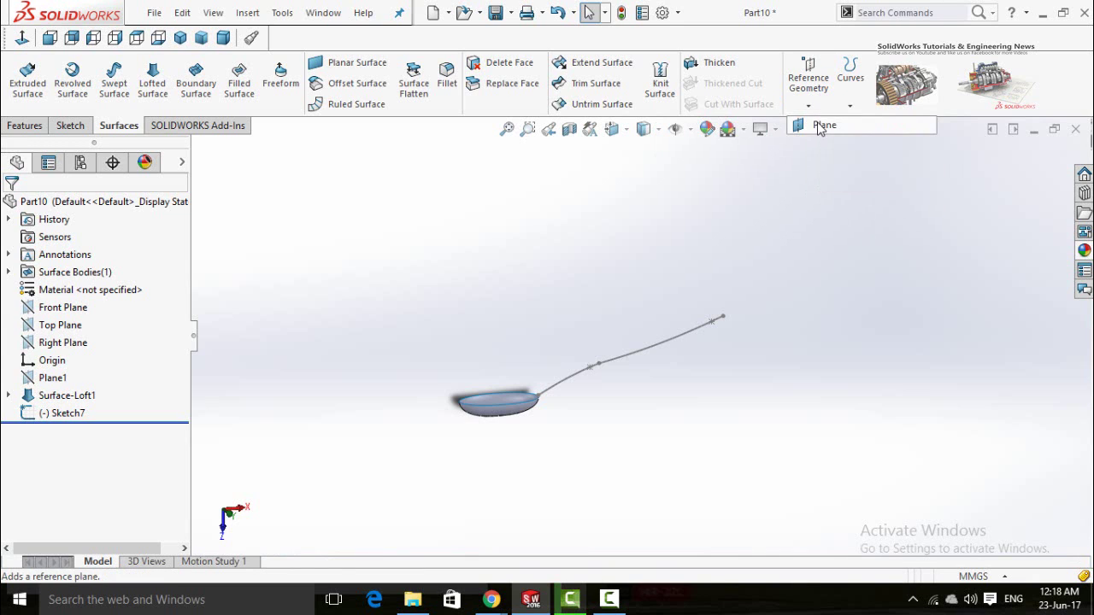
{"action": "left_click", "coordinate": [661, 342]}
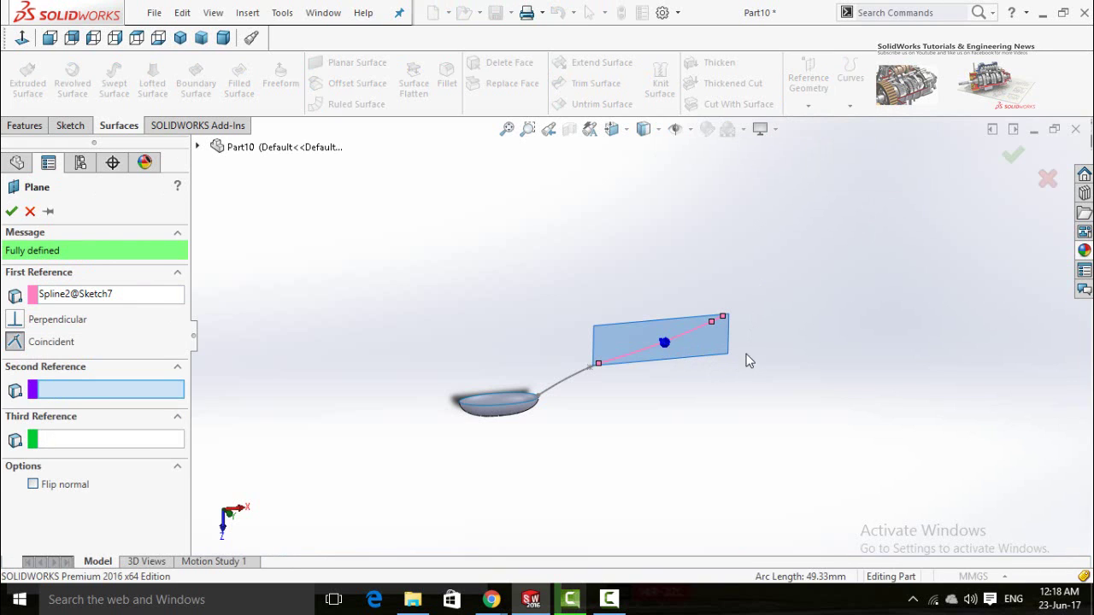
{"action": "scroll", "coordinate": [744, 325], "scroll_direction": "down", "scroll_amount": 5}
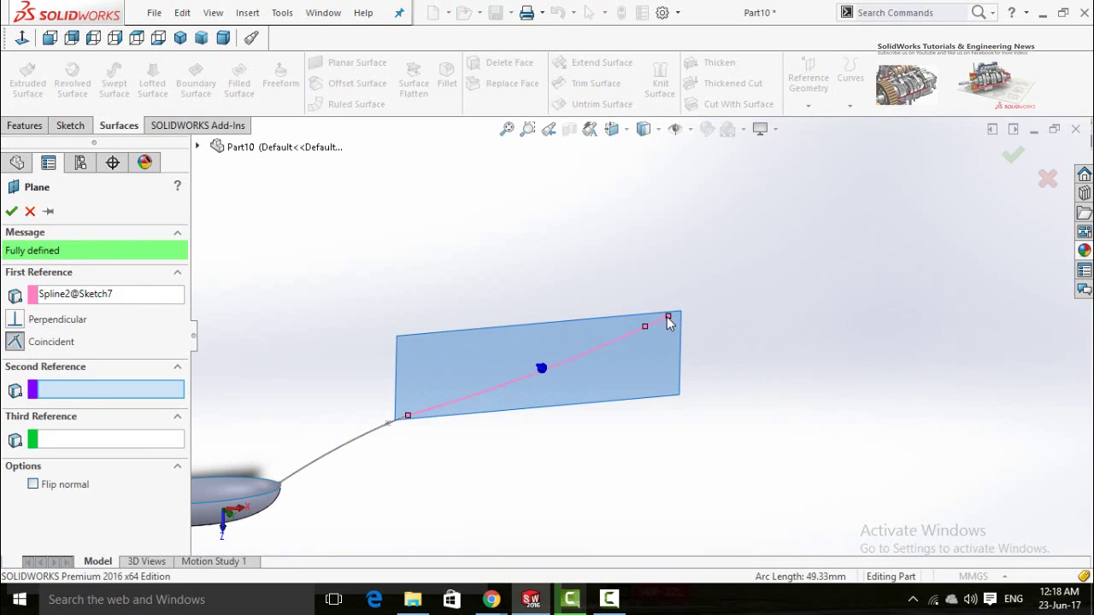
{"action": "left_click", "coordinate": [669, 318]}
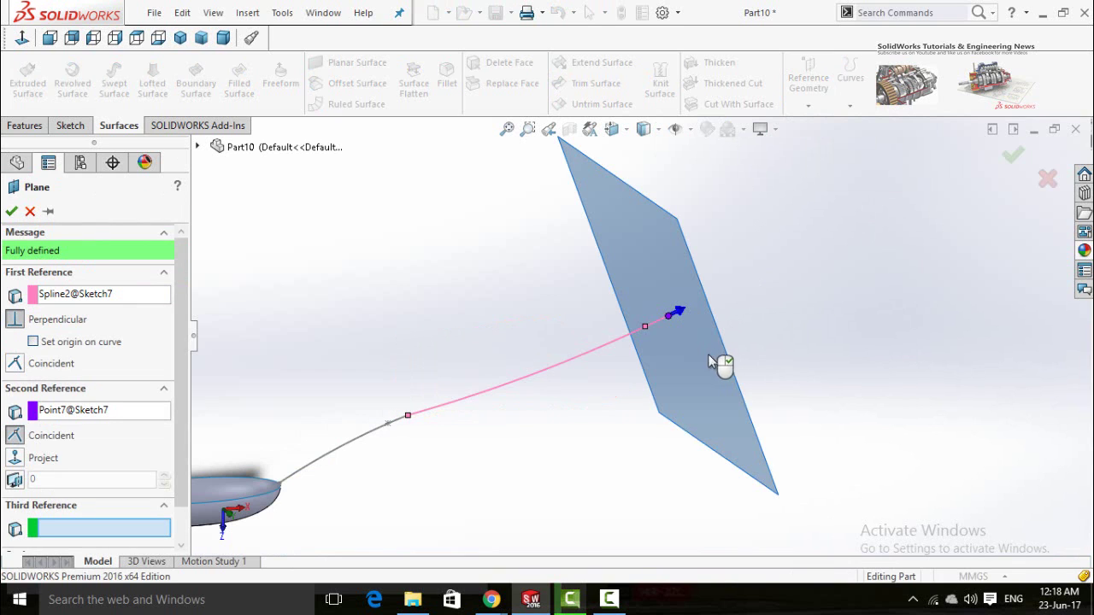
{"action": "scroll", "coordinate": [408, 305], "scroll_direction": "up", "scroll_amount": 3}
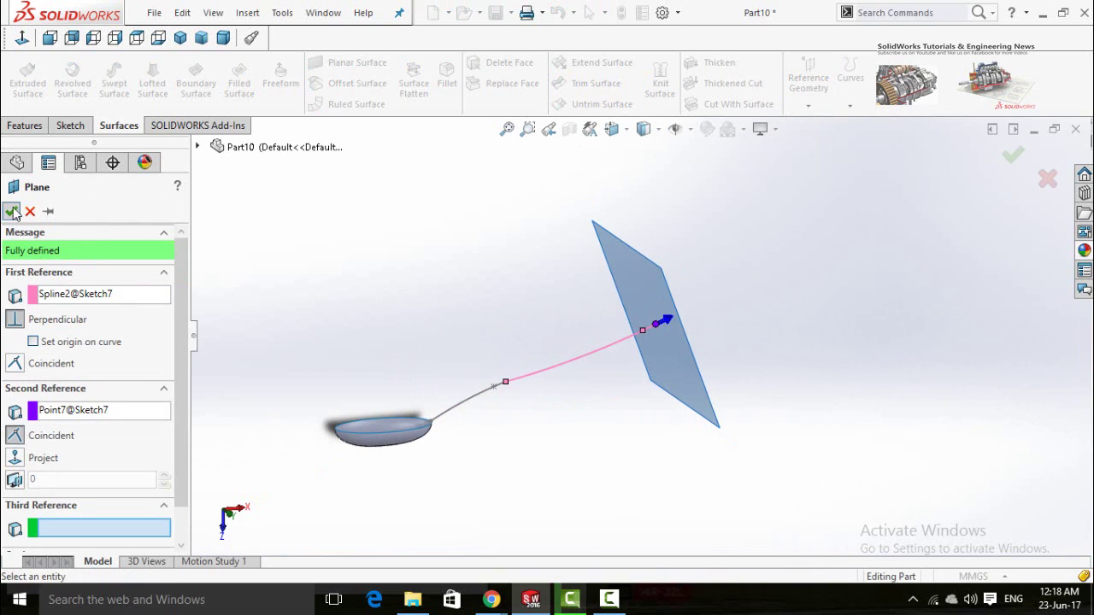
{"action": "key", "text": "Return"}
Open a new sketch on Plane4 and view it normal-to
{"action": "key", "text": "z"}
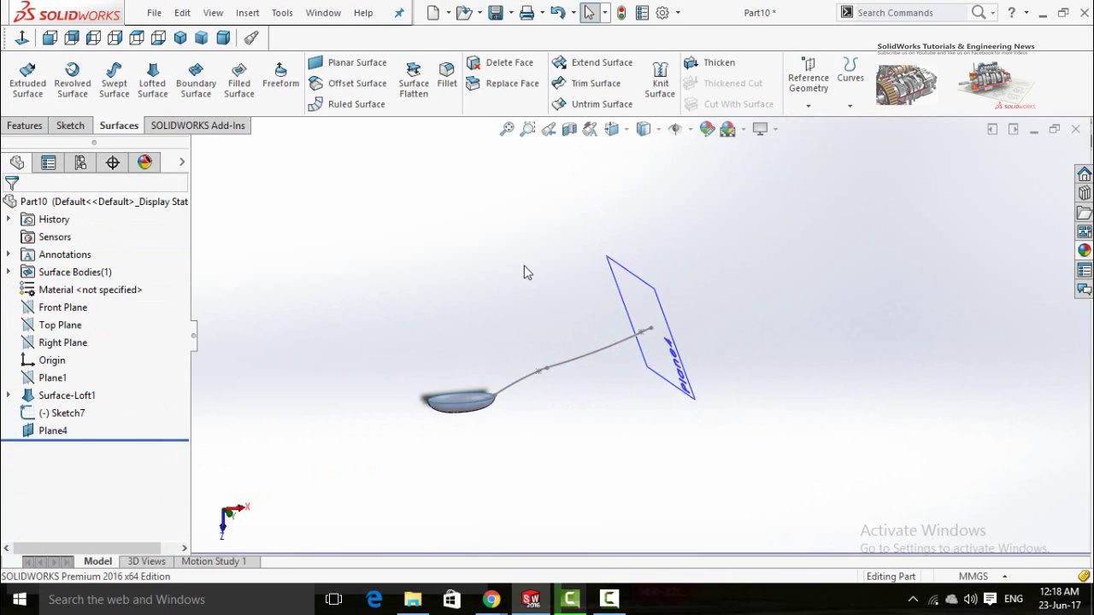
{"action": "mouse_move", "coordinate": [496, 222]}
{"action": "middle_mouse_down"}
{"action": "mouse_move", "coordinate": [547, 308]}
{"action": "mouse_move", "coordinate": [647, 305]}
{"action": "middle_mouse_up"}
{"action": "left_click", "coordinate": [647, 305]}
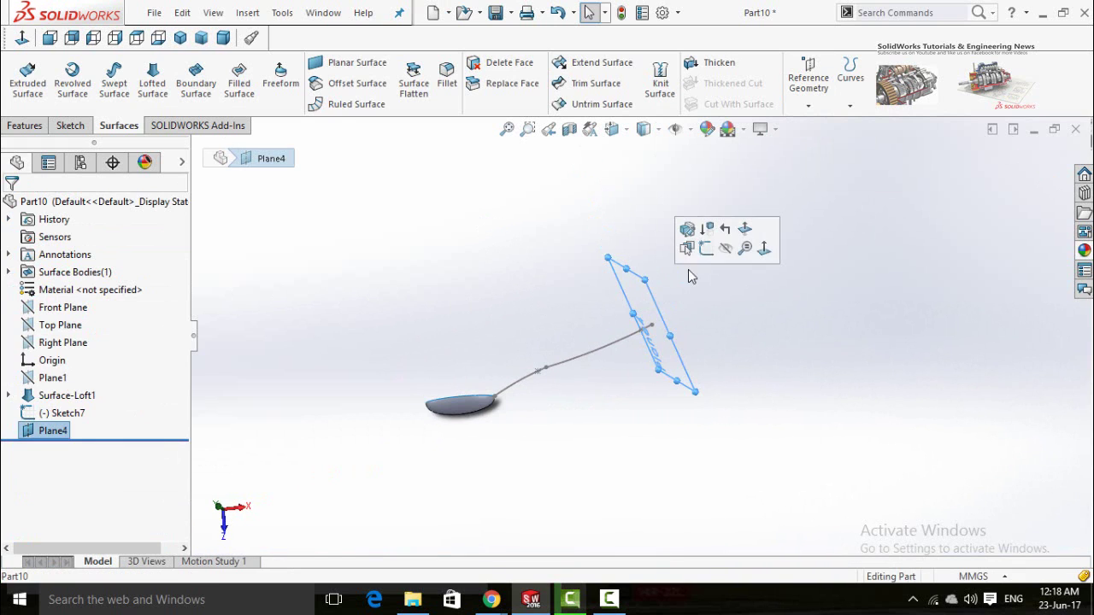
{"action": "left_click", "coordinate": [705, 250]}
{"action": "left_click", "coordinate": [512, 299]}
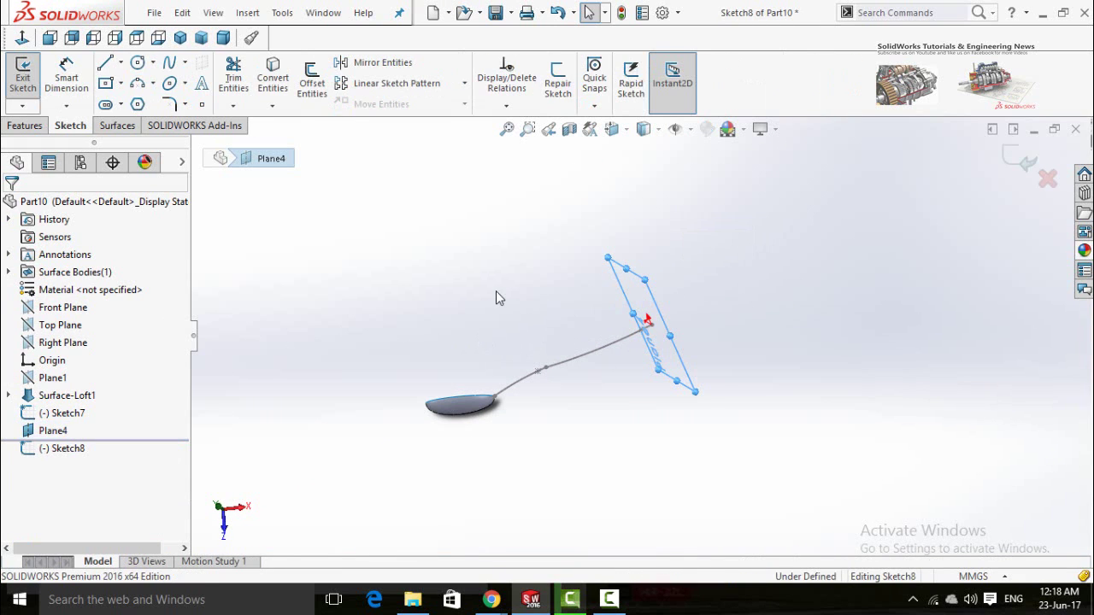
{"action": "left_click", "coordinate": [22, 38]}
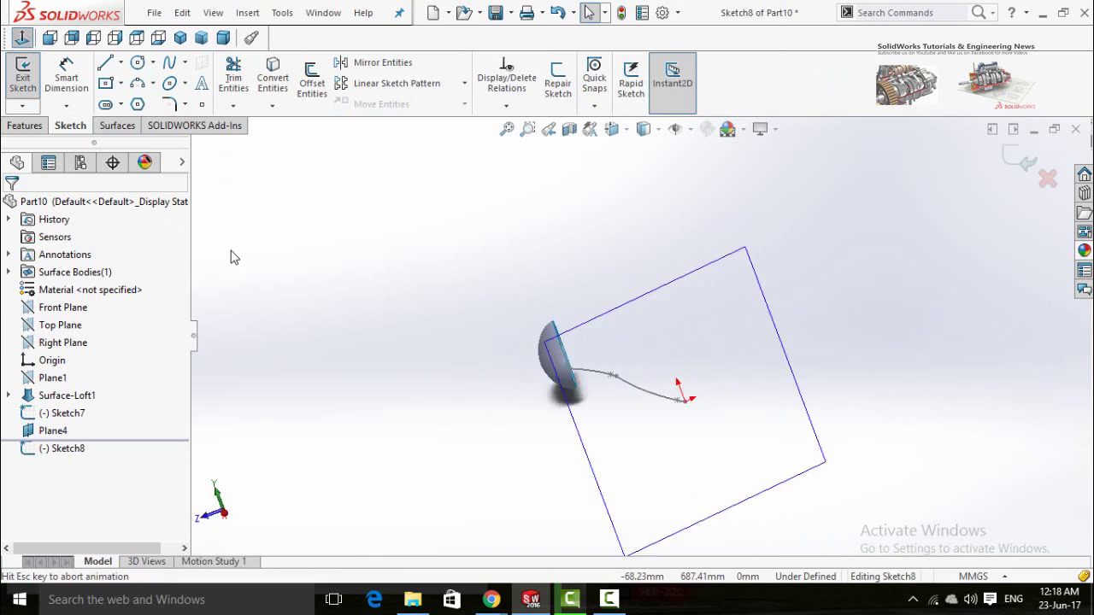
{"action": "left_click", "coordinate": [513, 365]}
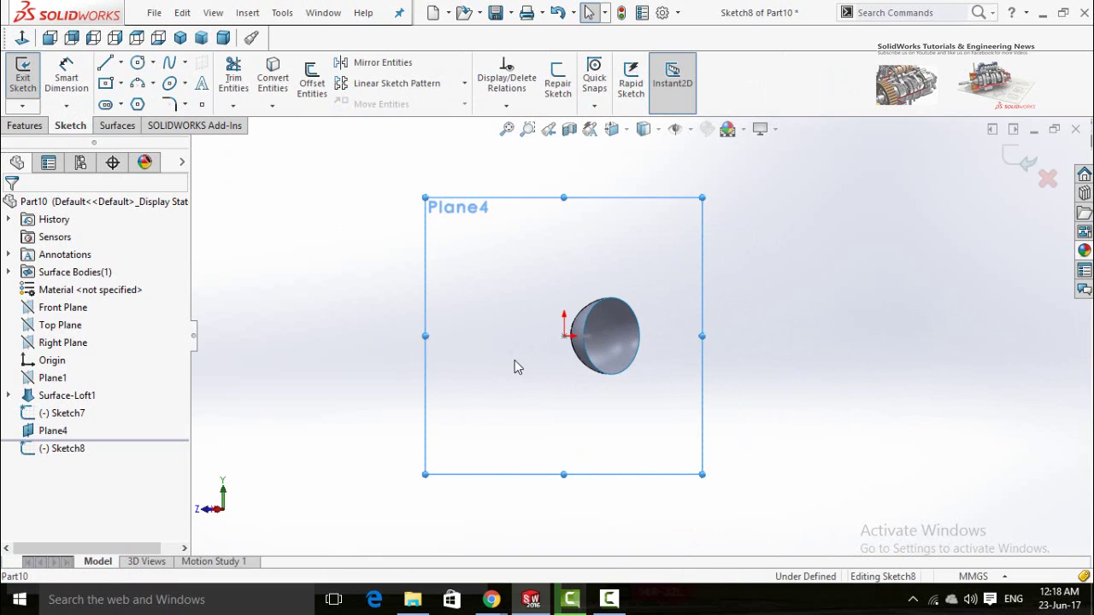
Draw a centerpoint straight slot centred on the sketch origin
{"action": "left_click", "coordinate": [120, 105]}
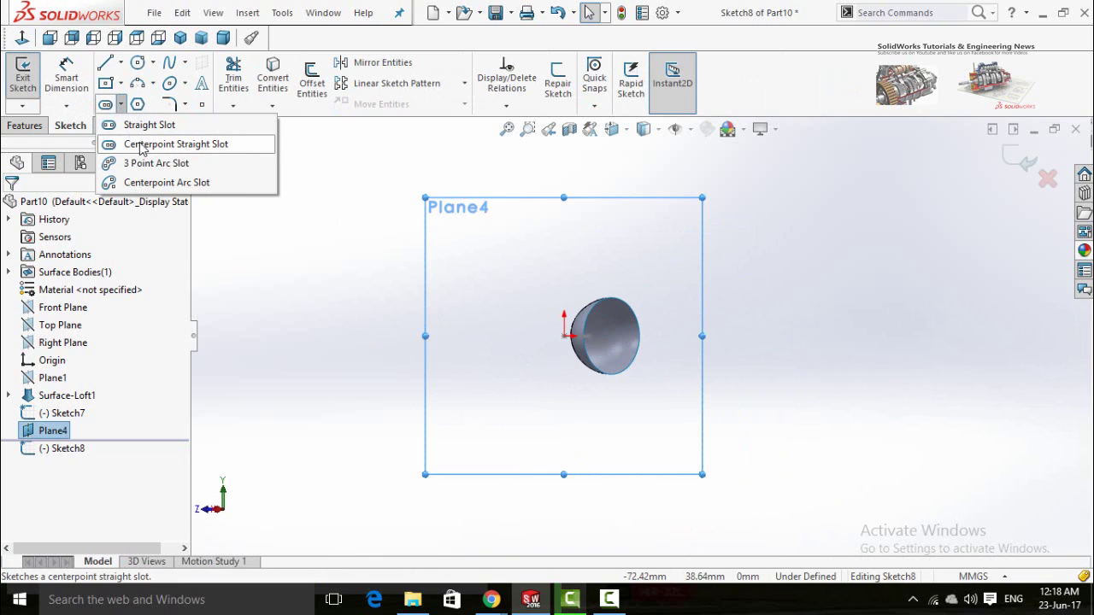
{"action": "left_click", "coordinate": [151, 145]}
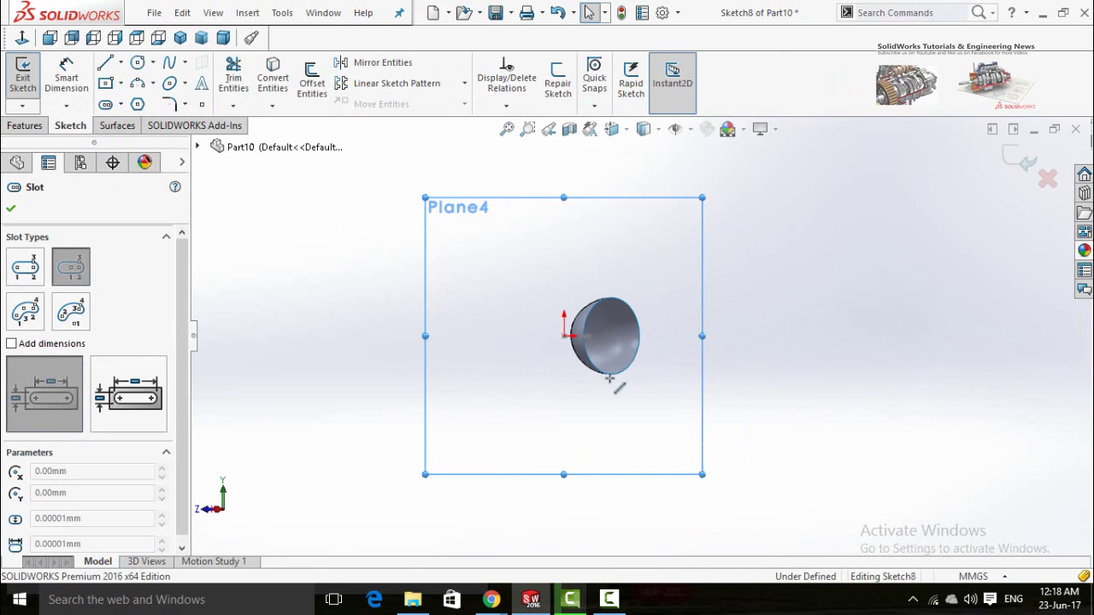
{"action": "scroll", "coordinate": [581, 340], "scroll_direction": "down", "scroll_amount": 1}
{"action": "scroll", "coordinate": [582, 340], "scroll_direction": "down", "scroll_amount": 5}
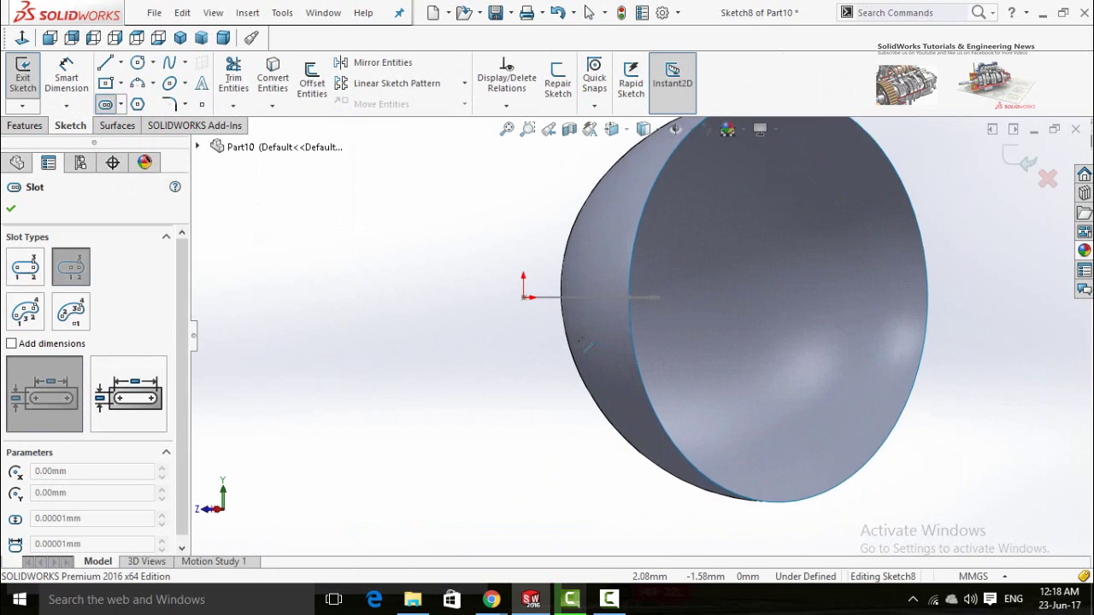
{"action": "left_click", "coordinate": [502, 277]}
{"action": "left_click", "coordinate": [504, 200]}
{"action": "left_click", "coordinate": [525, 203]}
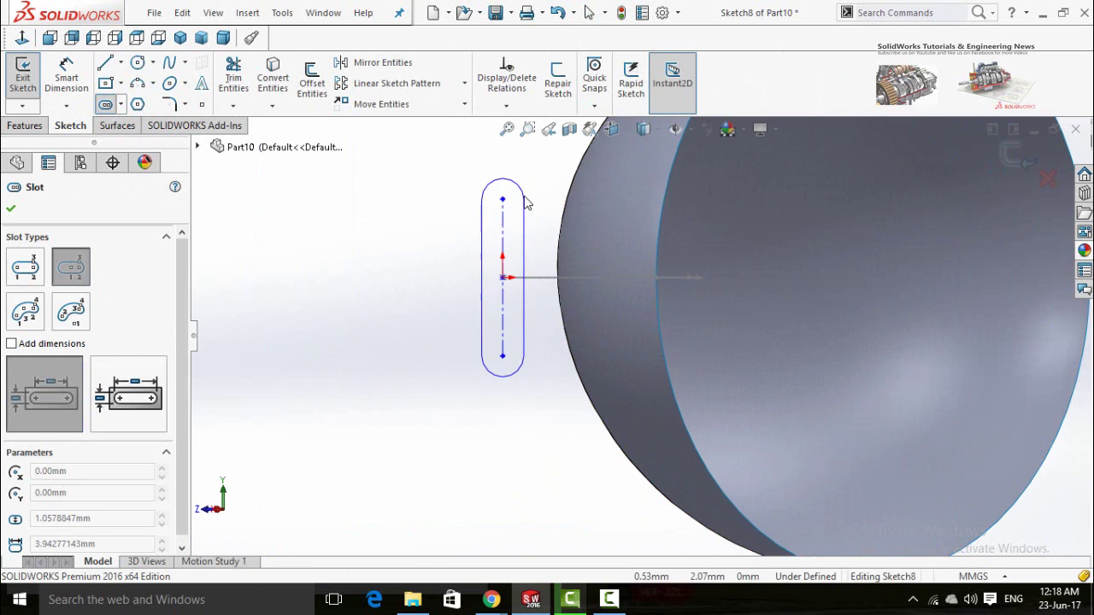
{"action": "scroll", "coordinate": [479, 407], "scroll_direction": "up", "scroll_amount": 3}
{"action": "key", "text": "Escape"}
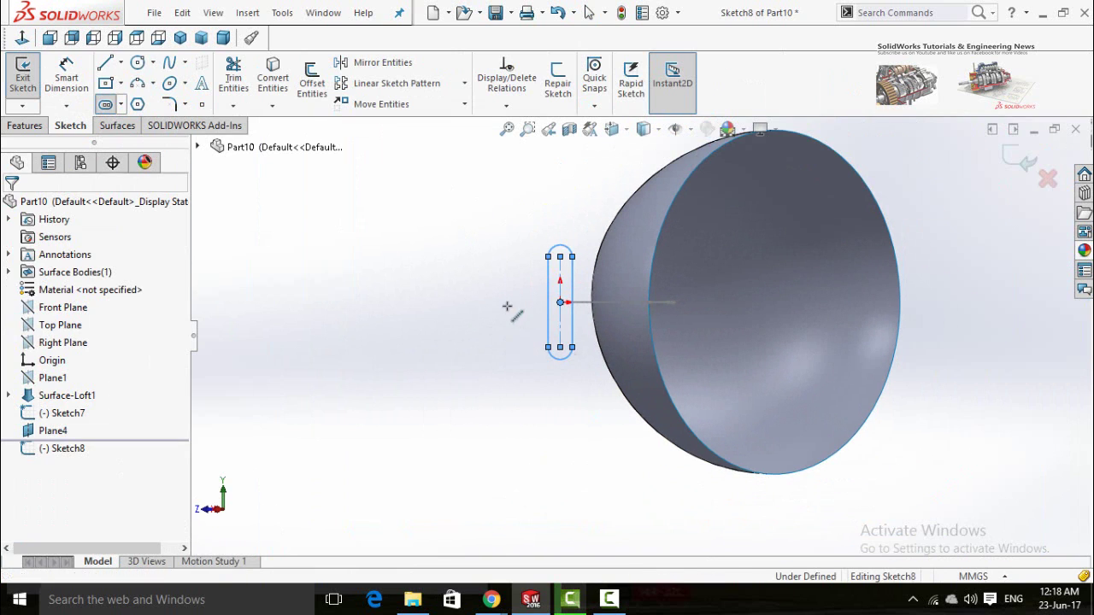
Dimension the slot to 5 mm long and 0.30 mm wide
{"action": "key", "text": "d"}
{"action": "left_click", "coordinate": [561, 329]}
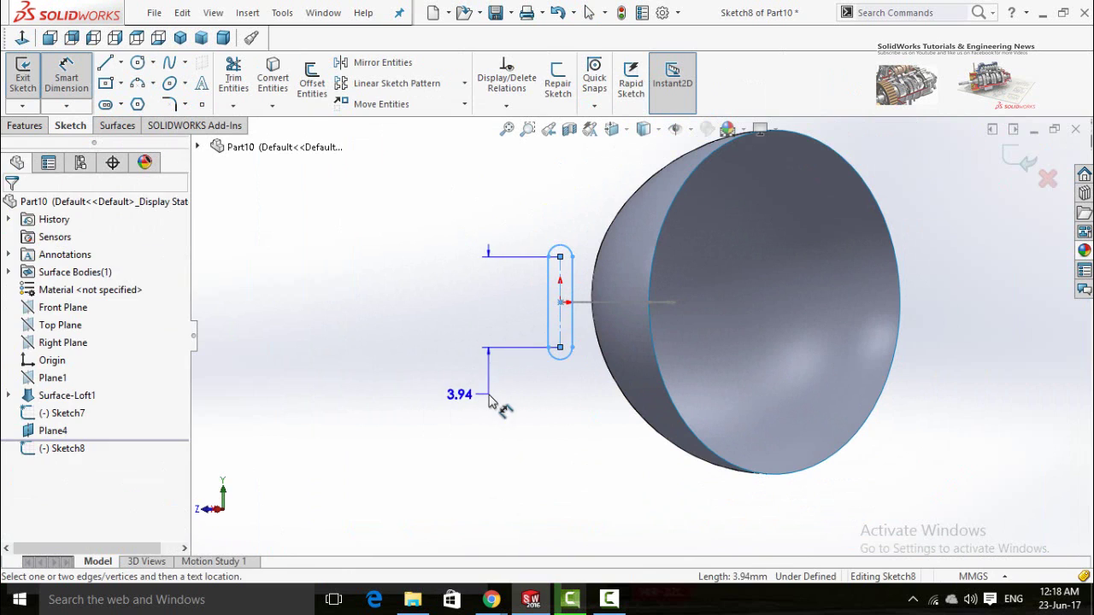
{"action": "left_click", "coordinate": [491, 401]}
{"action": "type", "text": "5"}
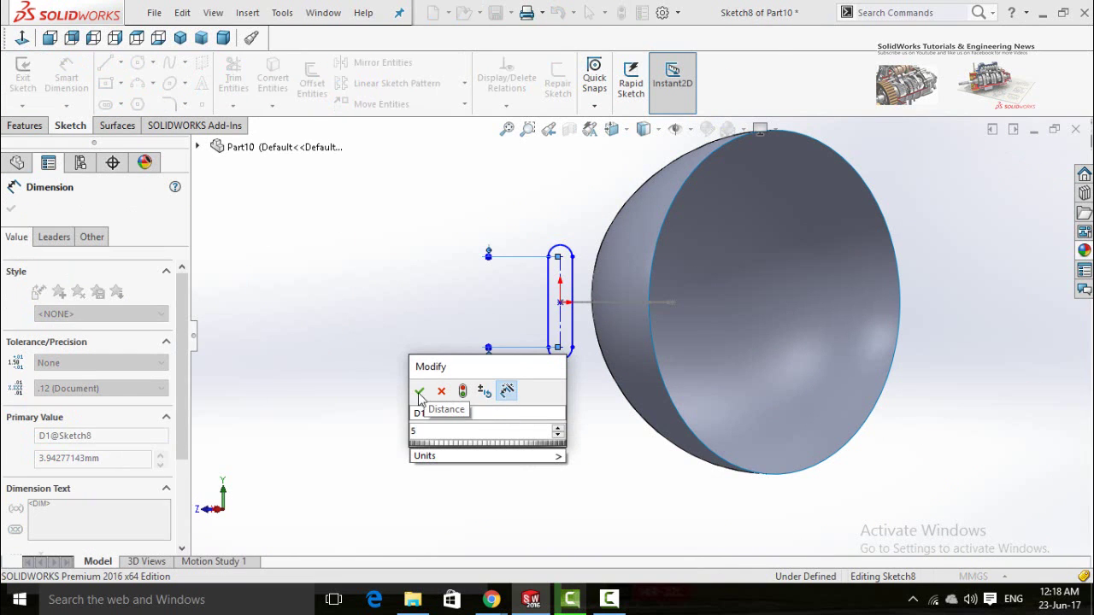
{"action": "left_click", "coordinate": [420, 392]}
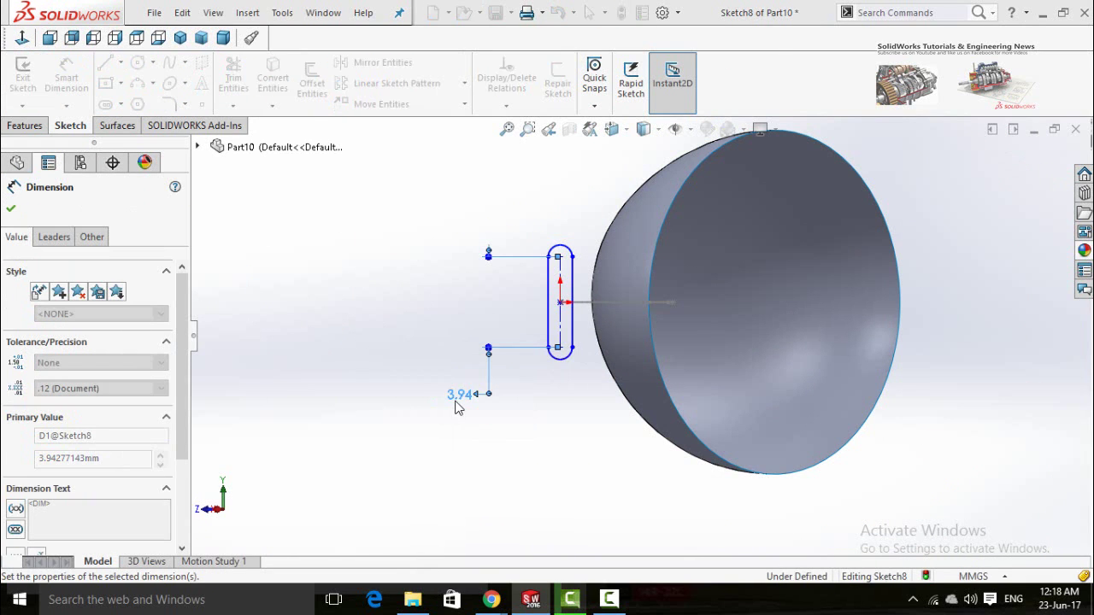
{"action": "left_click", "coordinate": [548, 341]}
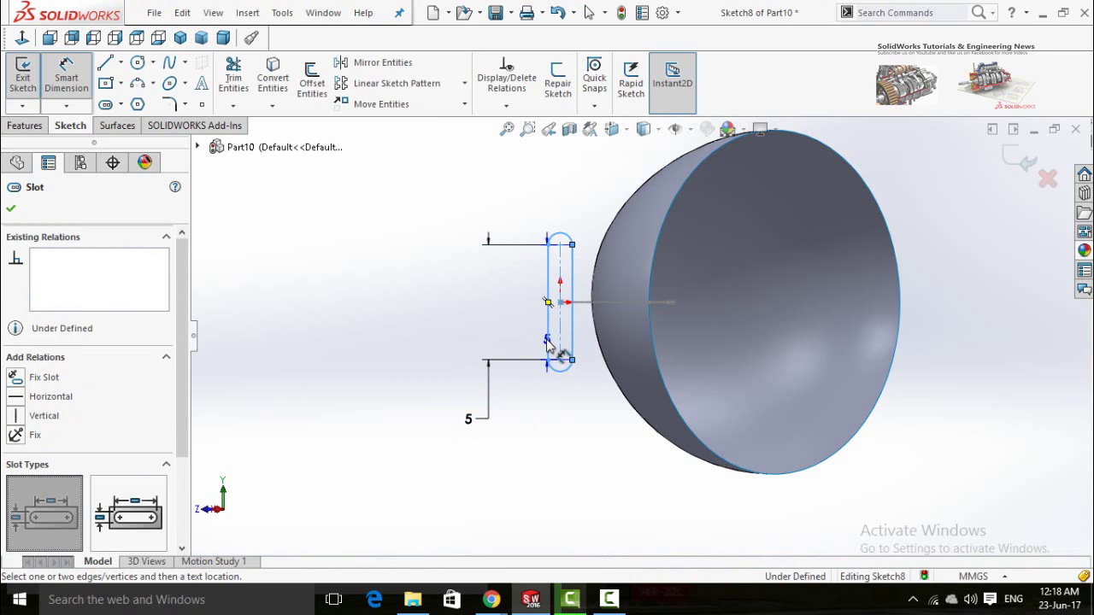
{"action": "left_click", "coordinate": [549, 361]}
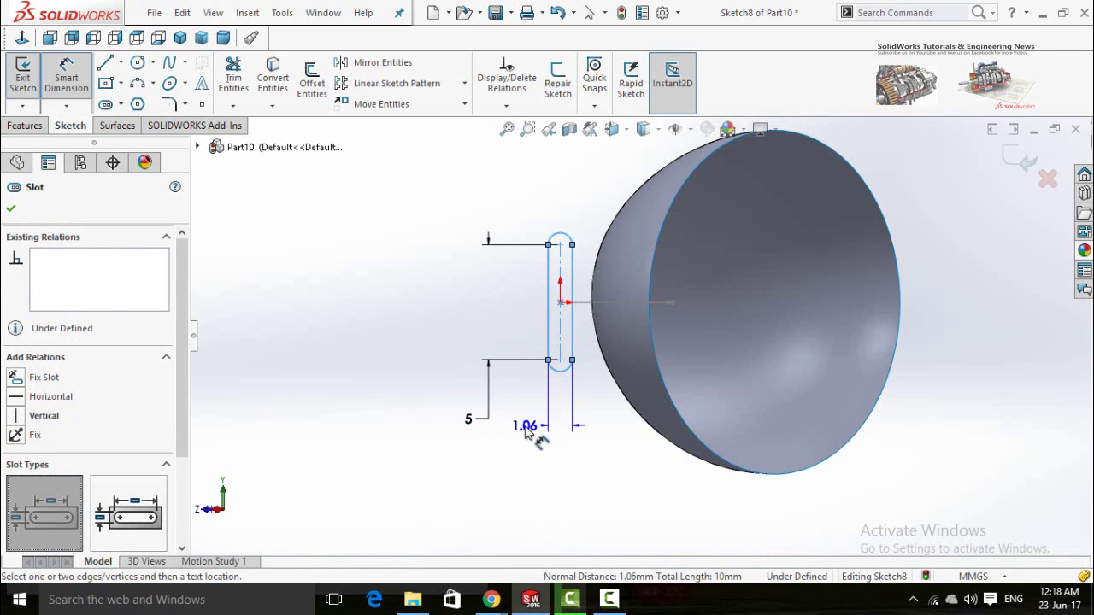
{"action": "left_click", "coordinate": [547, 438]}
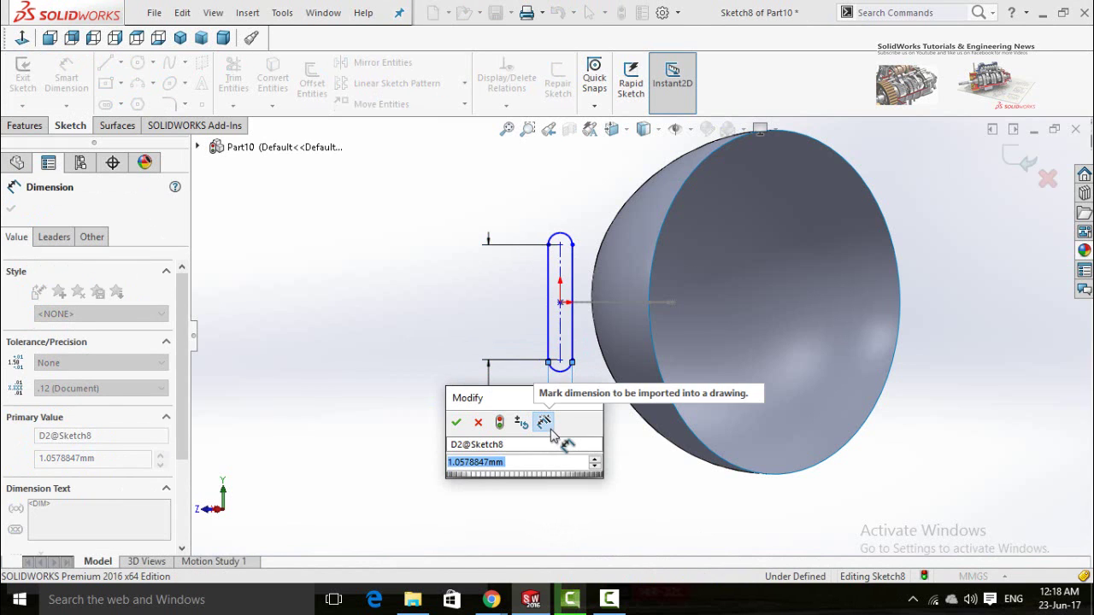
{"action": "type", "text": "0.3"}
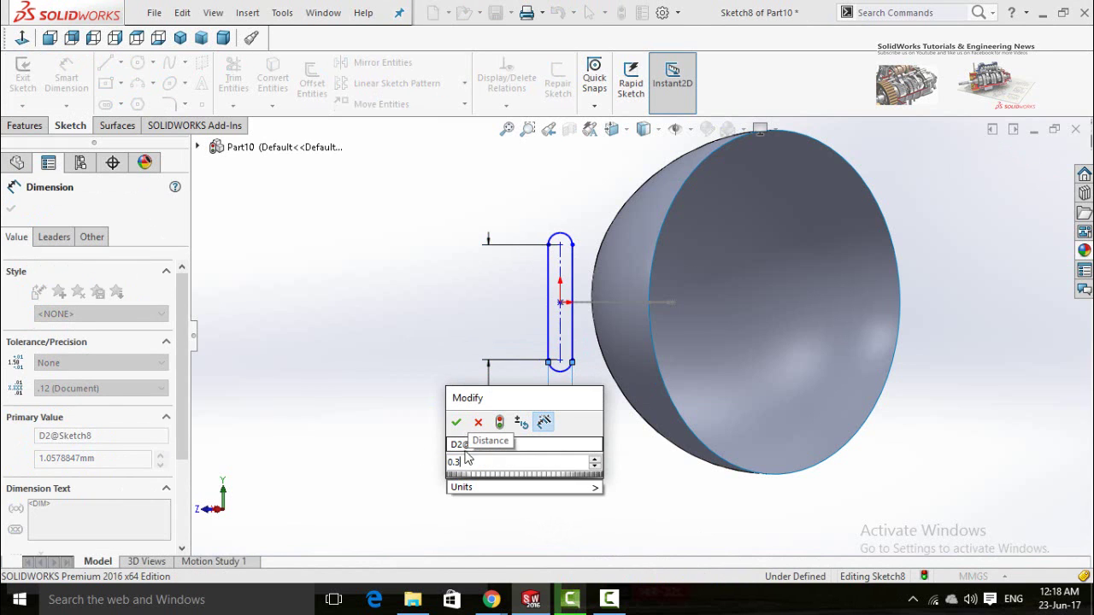
{"action": "left_click", "coordinate": [455, 422]}
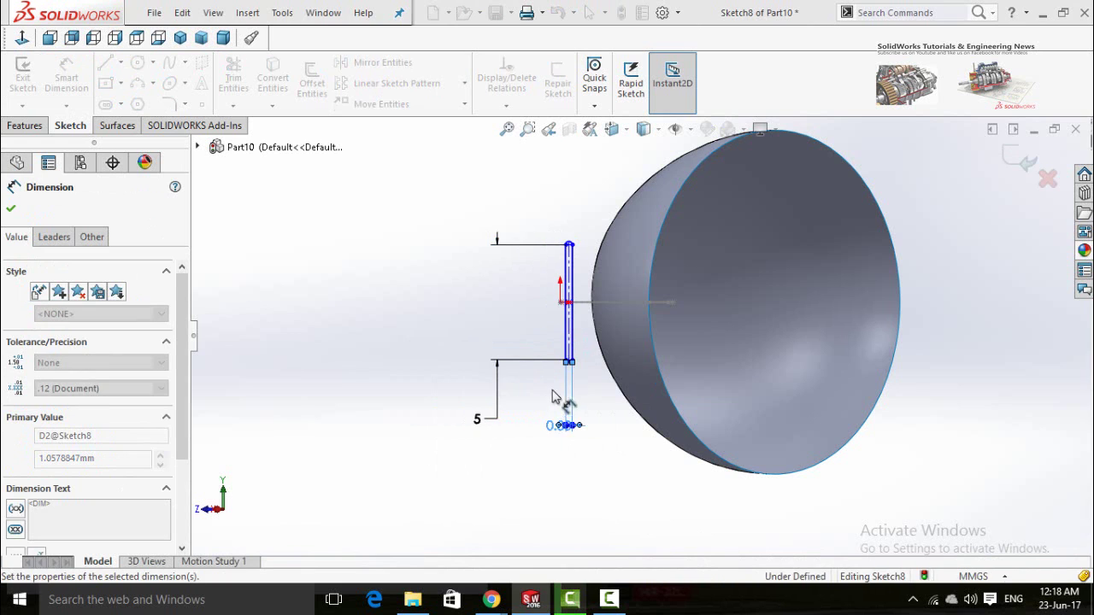
{"action": "key", "text": "Escape"}
Drag the slot slightly left toward the bowl and fit the view
{"action": "scroll", "coordinate": [578, 312], "scroll_direction": "down", "scroll_amount": 4}
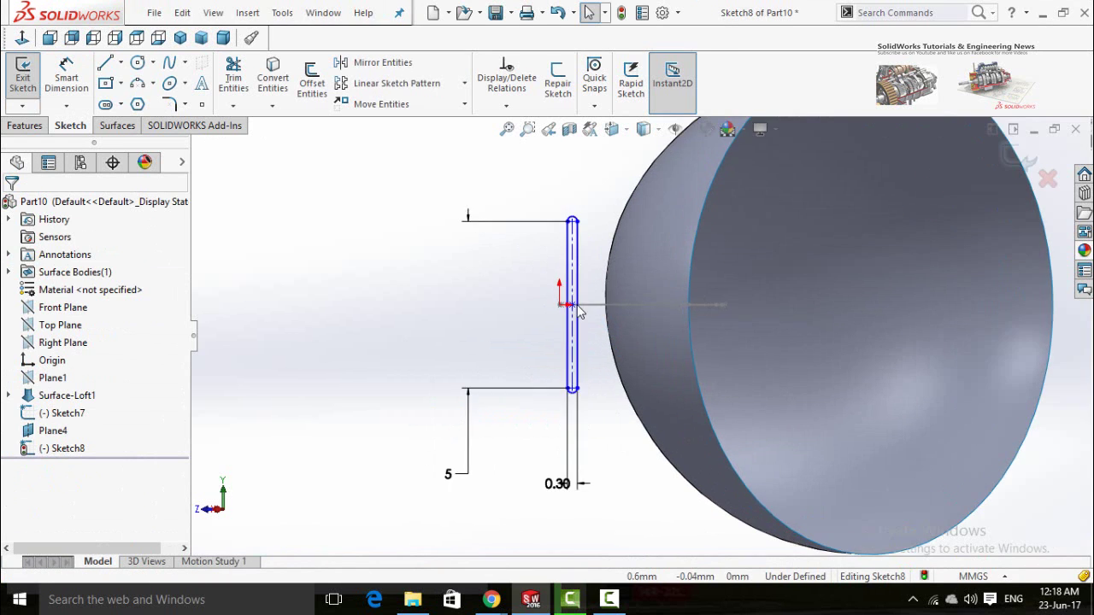
{"action": "left_click", "coordinate": [578, 310]}
{"action": "left_click_drag", "start_coordinate": [577, 309], "coordinate": [551, 310]}
{"action": "left_click", "coordinate": [462, 342]}
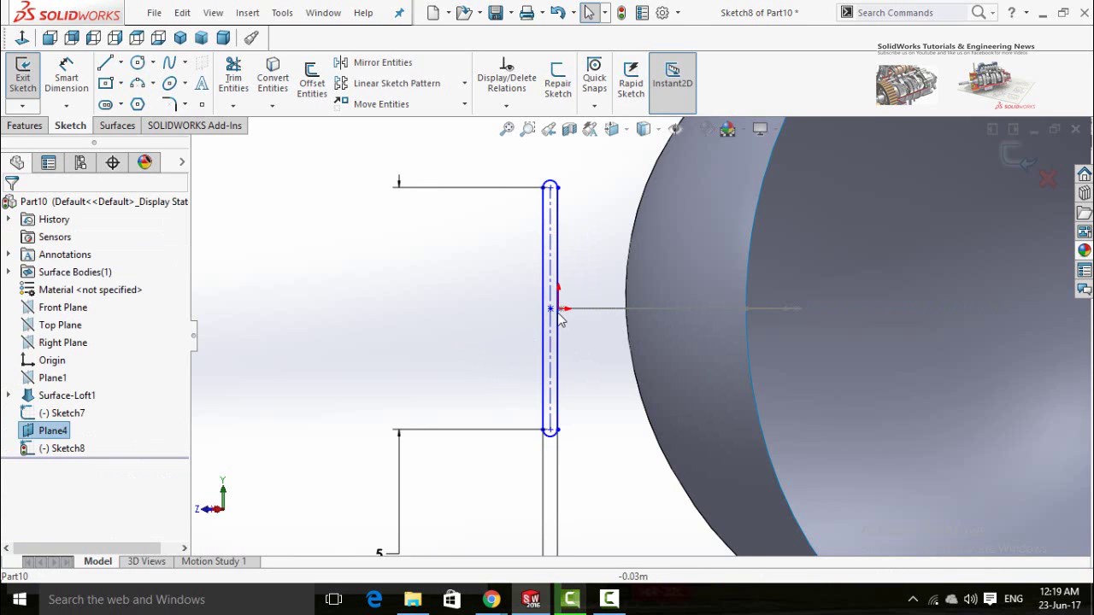
{"action": "key", "text": "f"}
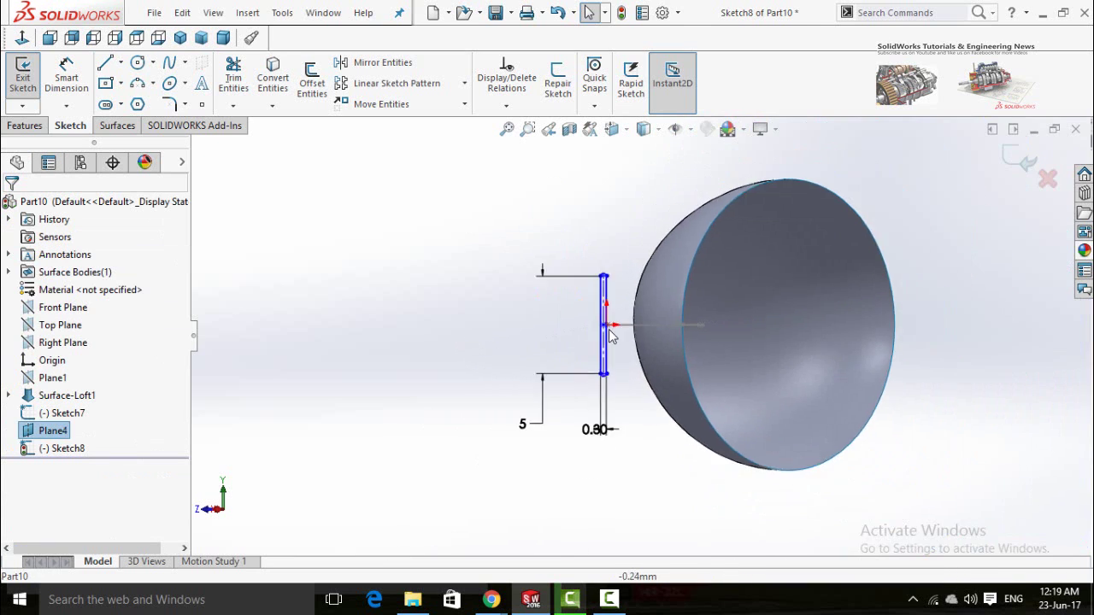
Exit the slot sketch, hide Plane4, and orbit to a side view of the spoon
{"action": "left_click", "coordinate": [1019, 163]}
{"action": "key", "text": "f"}
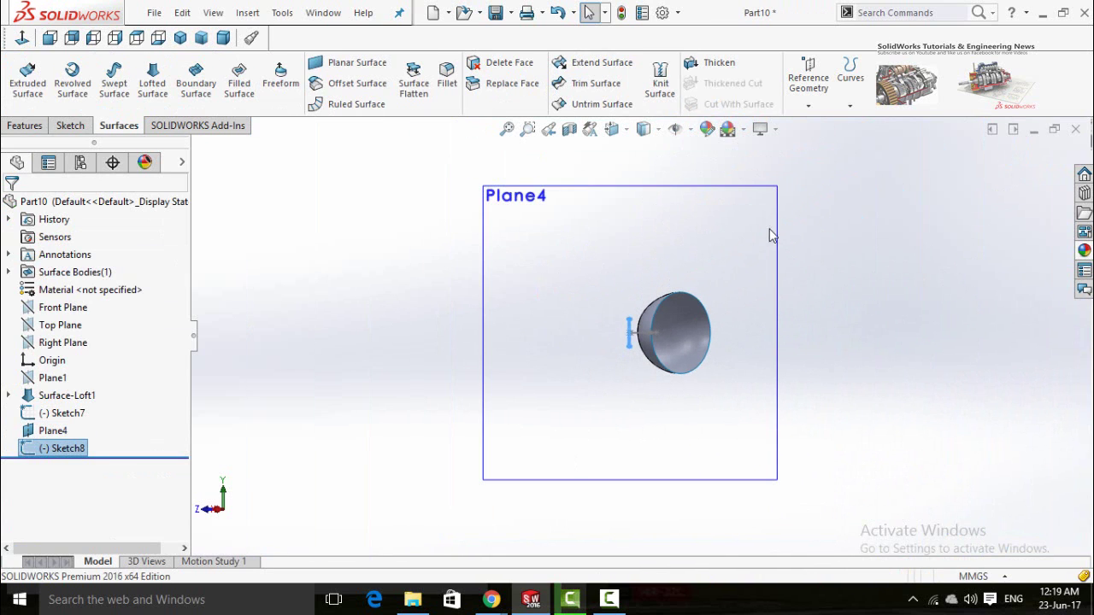
{"action": "left_click", "coordinate": [750, 237]}
{"action": "left_click", "coordinate": [829, 184]}
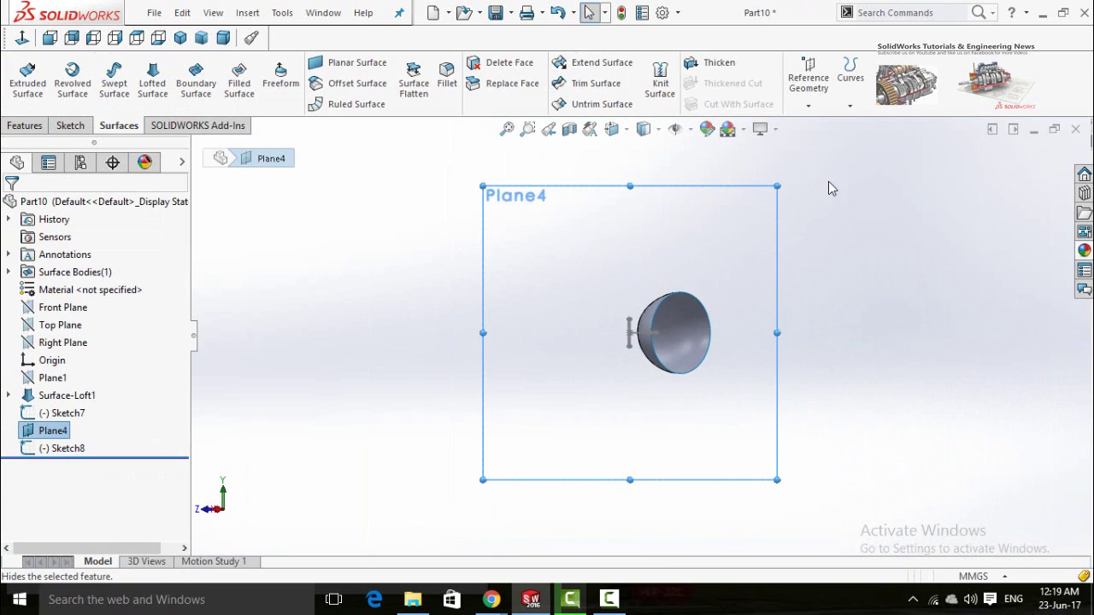
{"action": "middle_click_drag", "start_coordinate": [773, 331], "coordinate": [880, 393]}
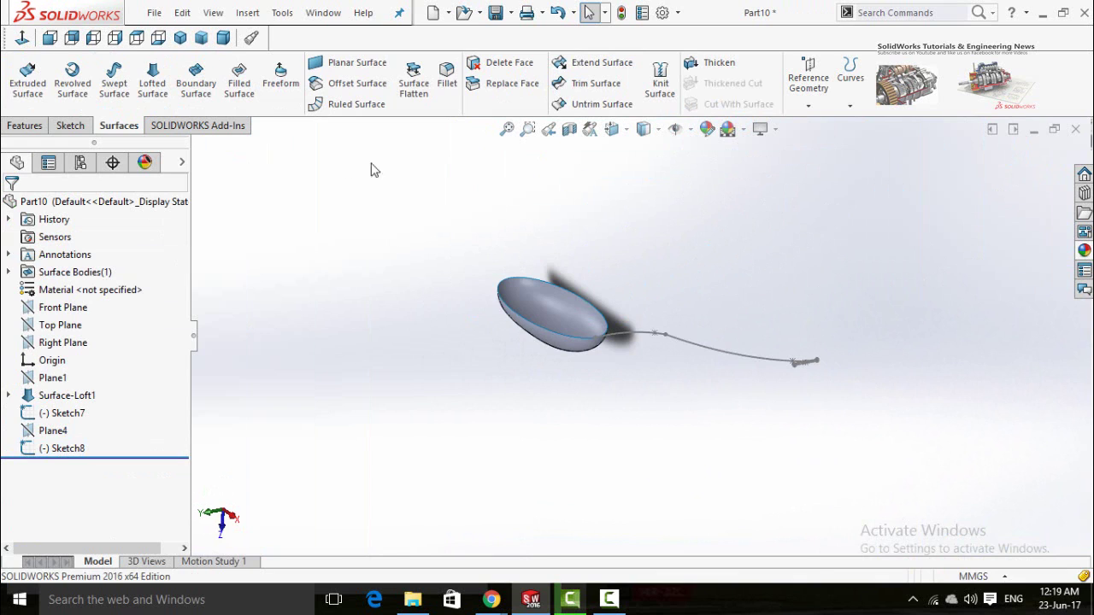
Sweep the Sketch8 slot profile along the Sketch7 spline to create Surface-Sweep3
{"action": "left_click", "coordinate": [117, 79]}
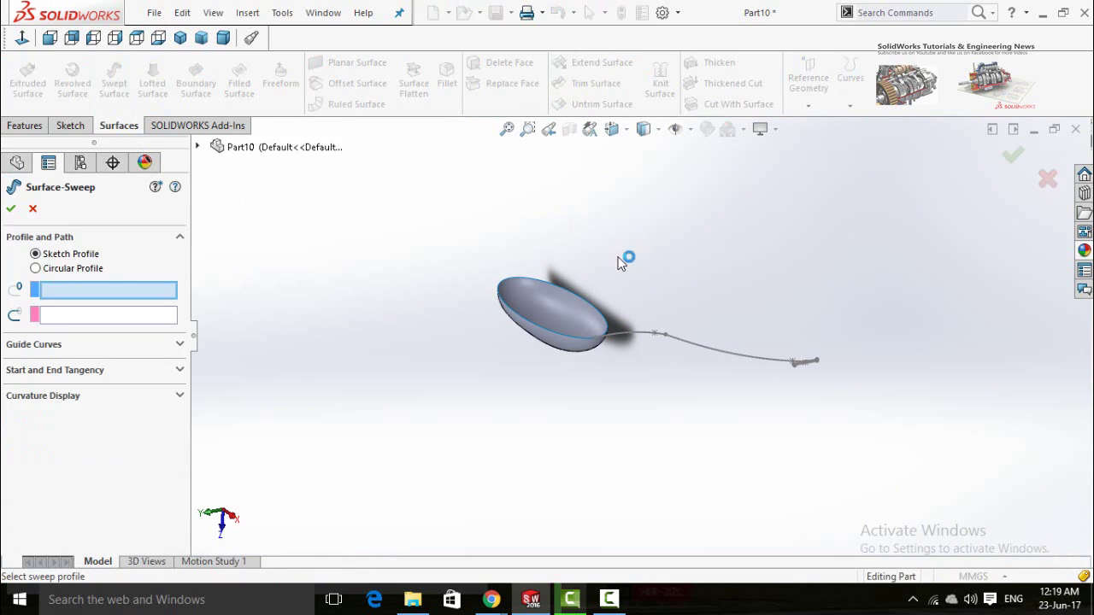
{"action": "scroll", "coordinate": [796, 367], "scroll_direction": "down", "scroll_amount": 5}
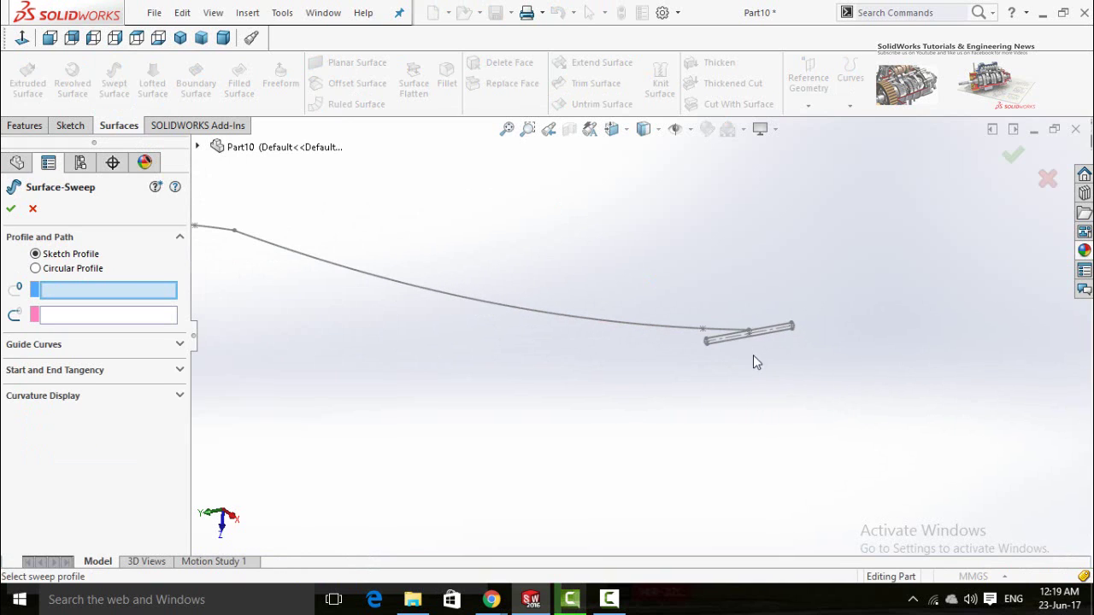
{"action": "left_click", "coordinate": [729, 345]}
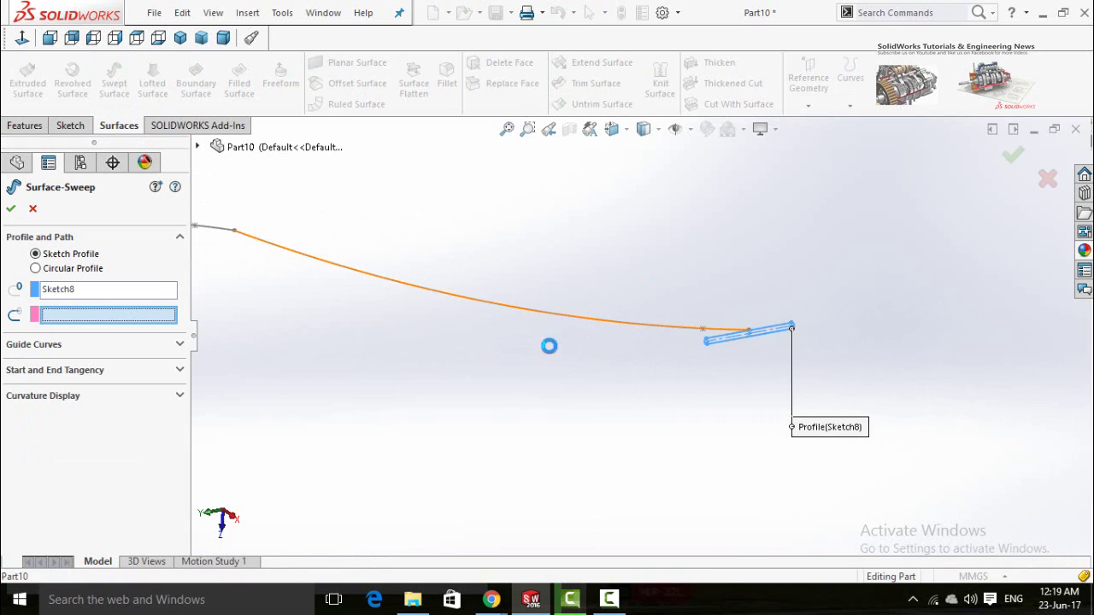
{"action": "scroll", "coordinate": [491, 384], "scroll_direction": "up", "scroll_amount": 3}
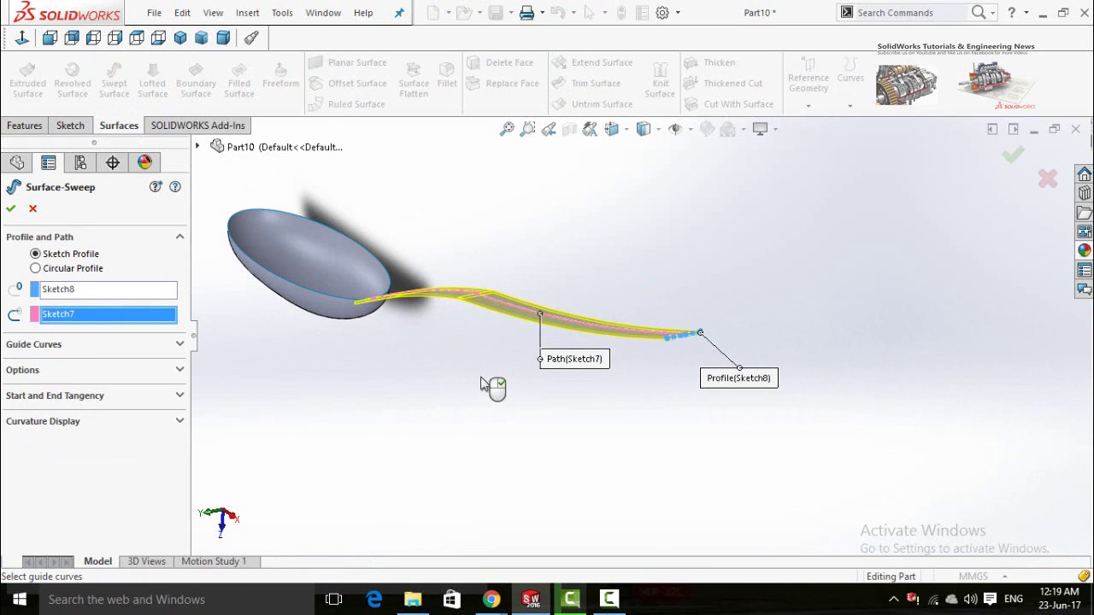
{"action": "scroll", "coordinate": [354, 382], "scroll_direction": "up", "scroll_amount": 3}
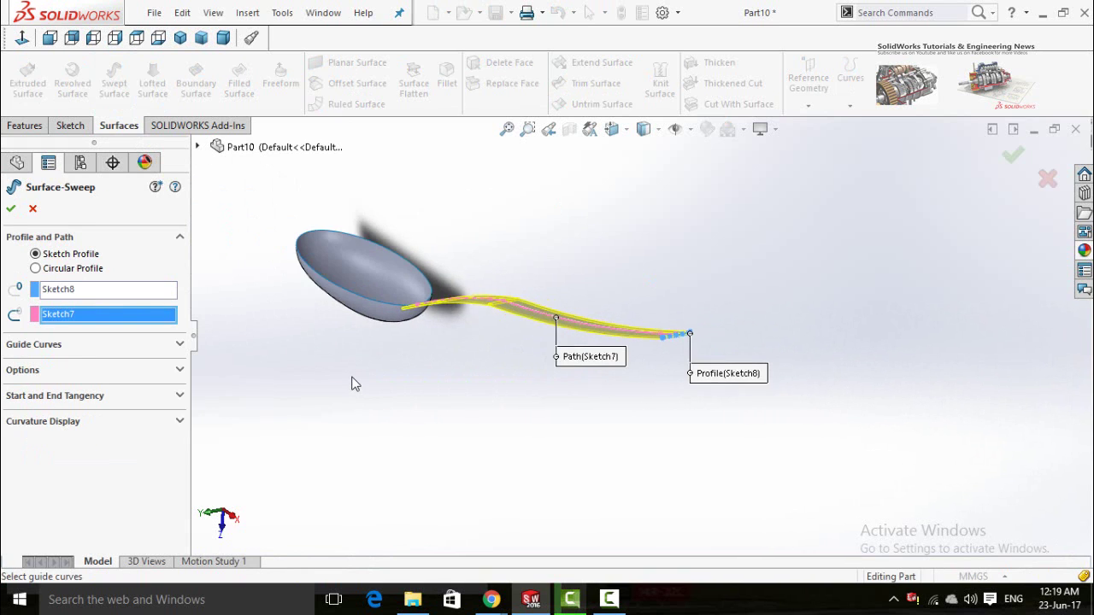
{"action": "left_click", "coordinate": [10, 209]}
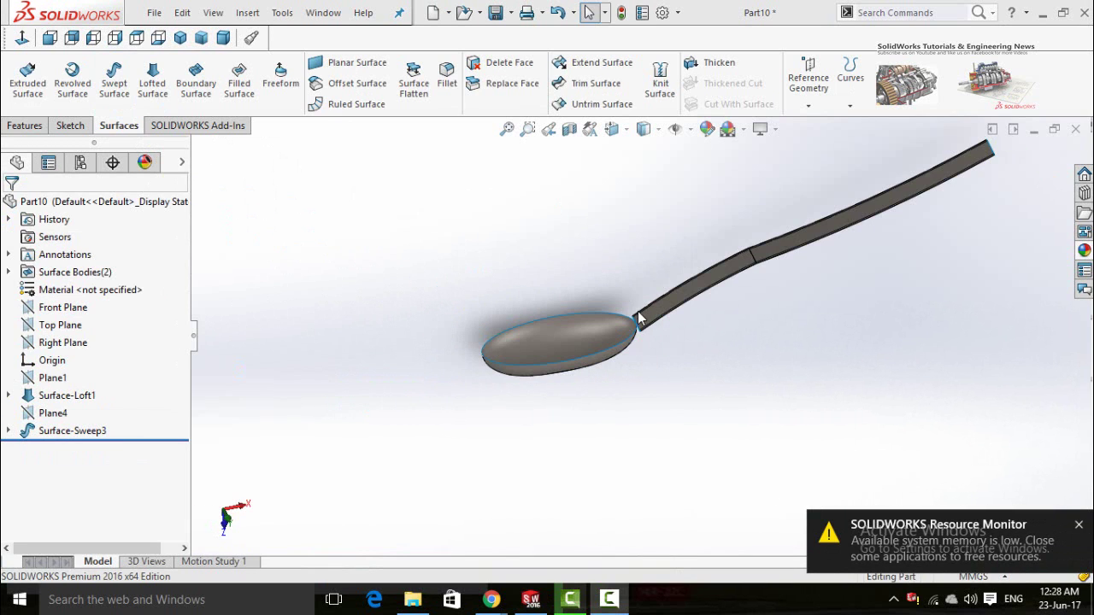
{"action": "scroll", "coordinate": [639, 319], "scroll_direction": "down", "scroll_amount": 3}
{"action": "mouse_move", "coordinate": [639, 319]}
{"action": "middle_mouse_down"}
{"action": "mouse_move", "coordinate": [652, 408]}
{"action": "mouse_move", "coordinate": [620, 318]}
{"action": "middle_mouse_up"}
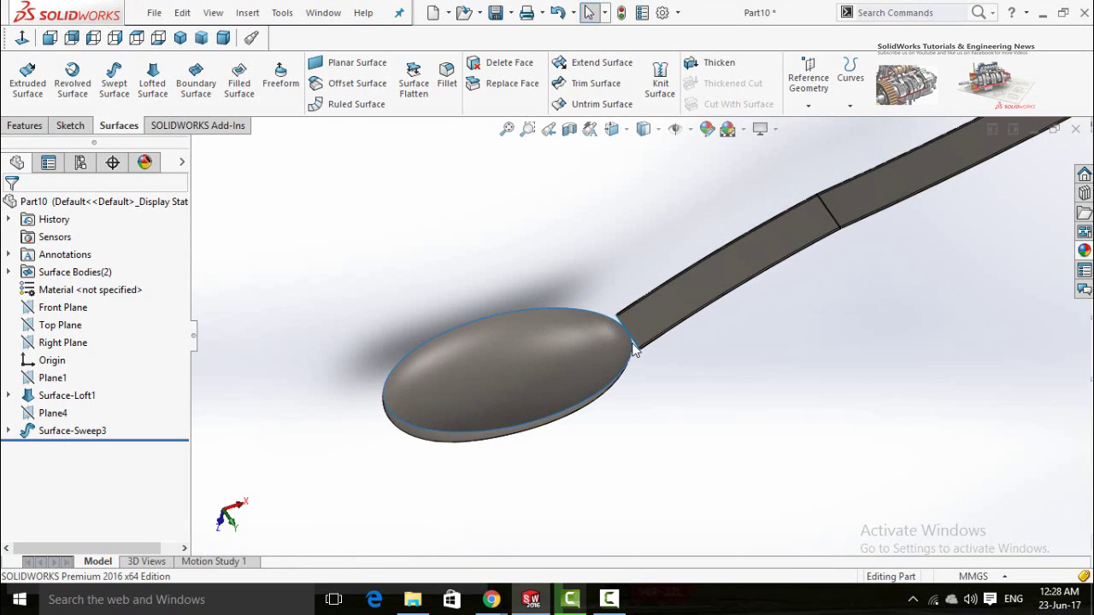
{"action": "scroll", "coordinate": [632, 344], "scroll_direction": "down", "scroll_amount": 3}
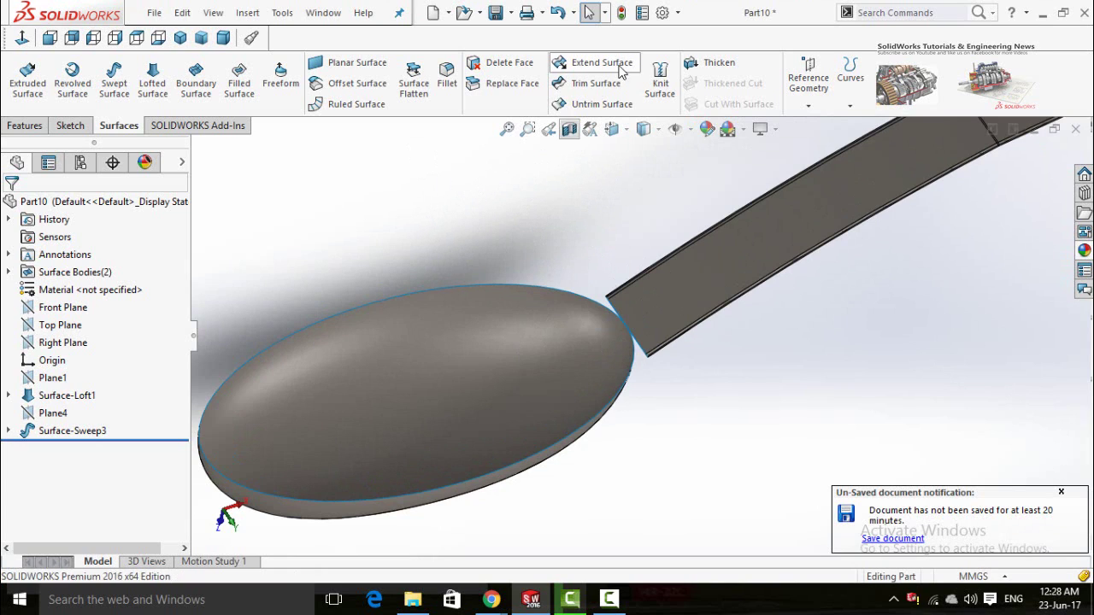
Start an Extend Surface and select the handle's four end faces
{"action": "left_click", "coordinate": [592, 65]}
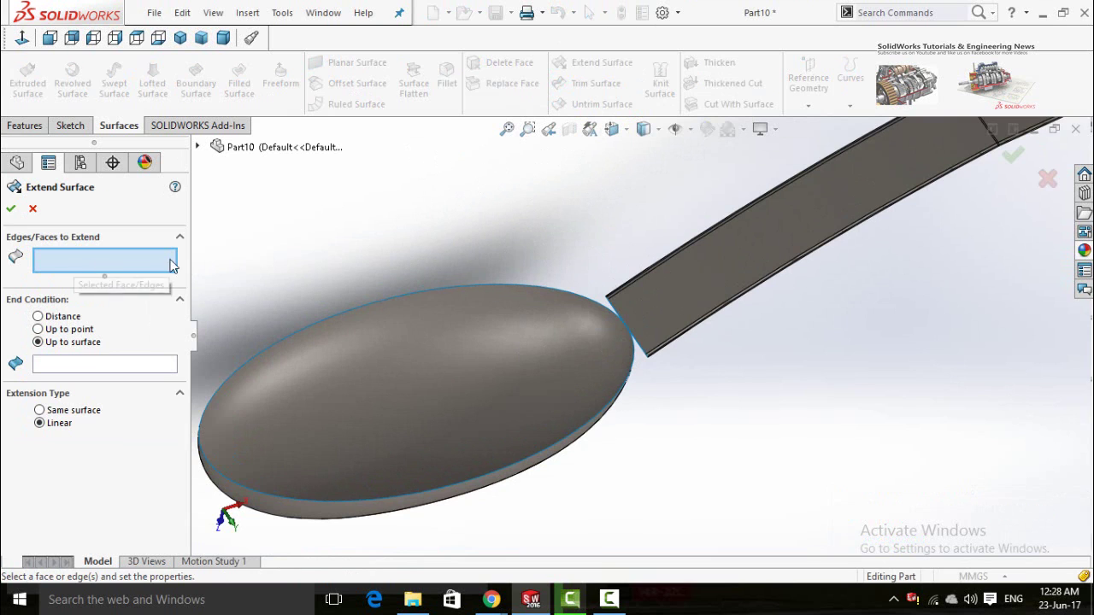
{"action": "left_click", "coordinate": [678, 287]}
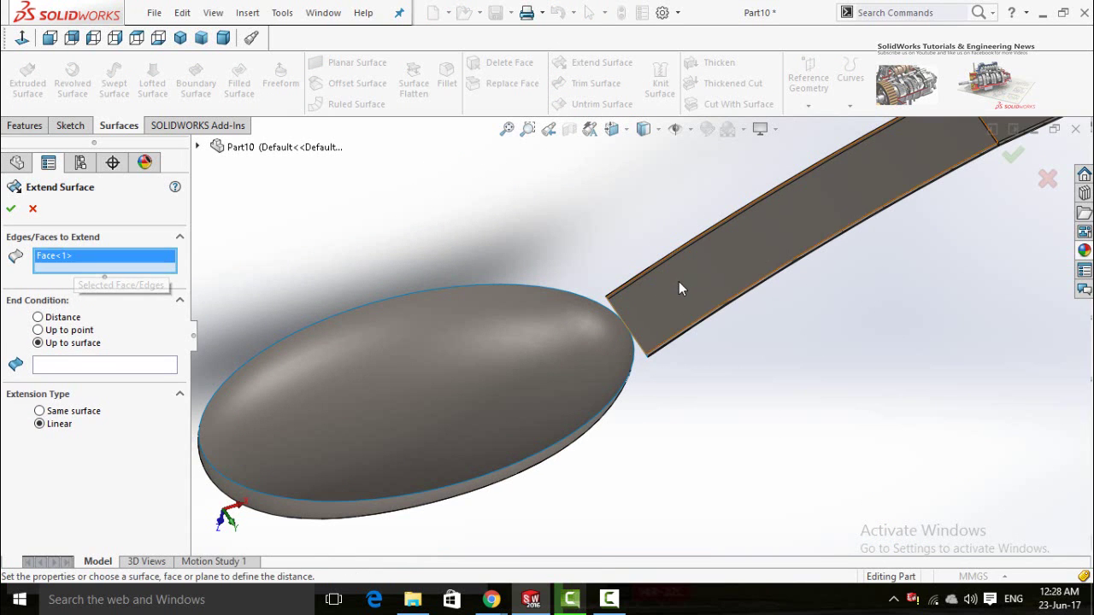
{"action": "scroll", "coordinate": [703, 331], "scroll_direction": "down", "scroll_amount": 4}
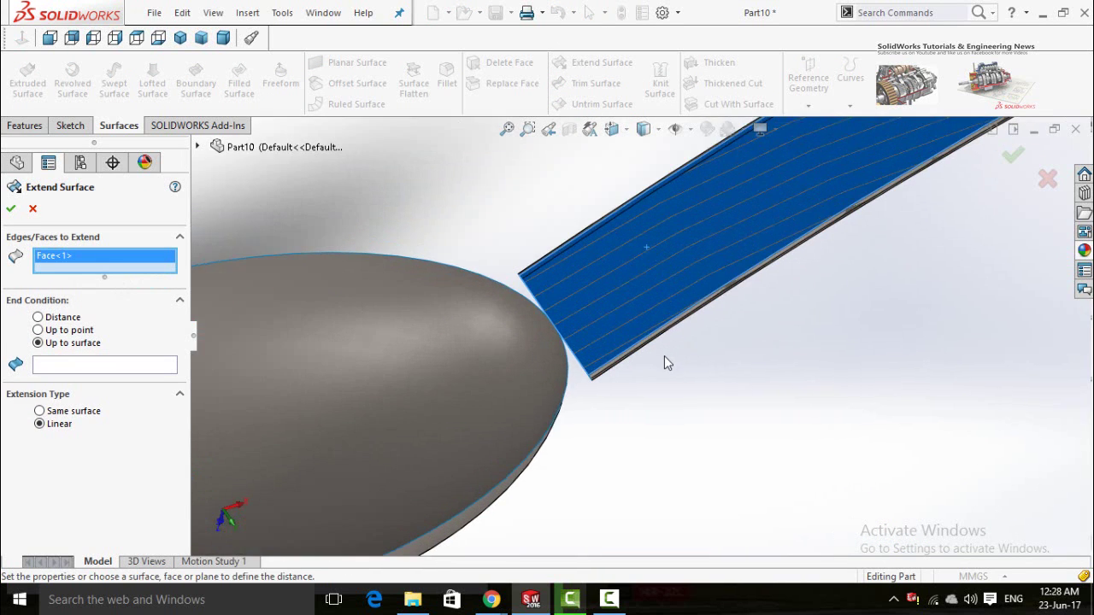
{"action": "scroll", "coordinate": [632, 370], "scroll_direction": "down", "scroll_amount": 3}
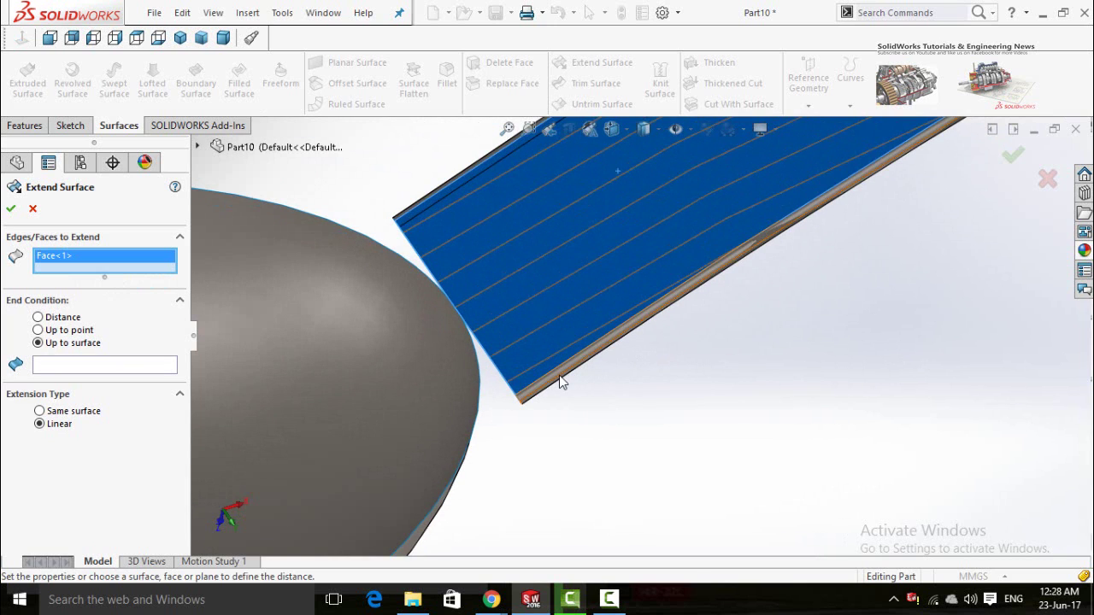
{"action": "left_click", "coordinate": [689, 398]}
{"action": "middle_click_drag", "start_coordinate": [690, 397], "coordinate": [592, 301]}
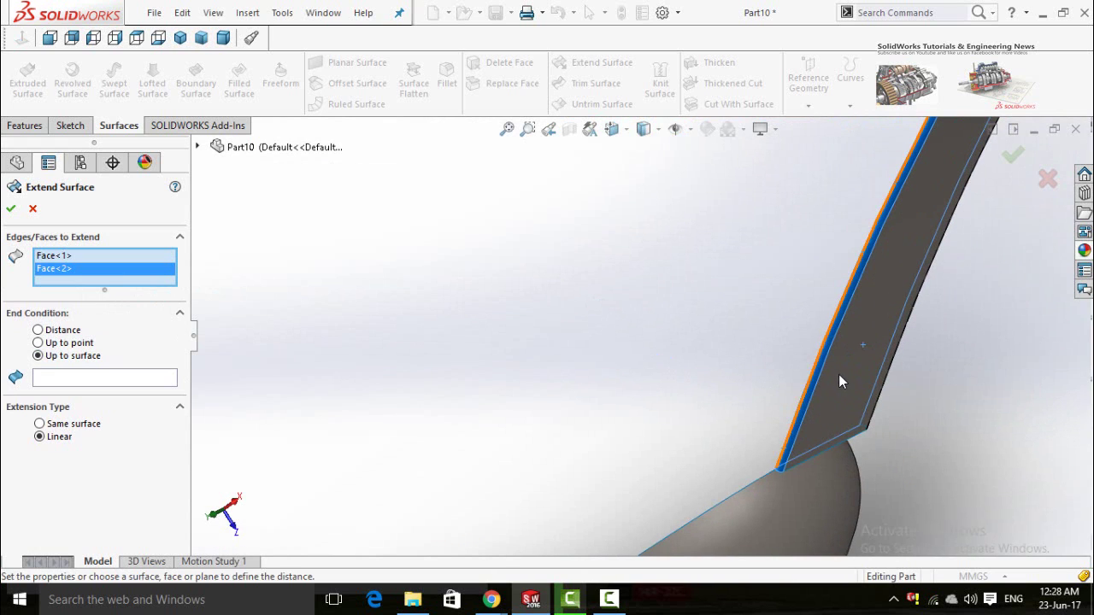
{"action": "left_click", "coordinate": [505, 371]}
{"action": "middle_click_drag", "start_coordinate": [504, 370], "coordinate": [721, 348]}
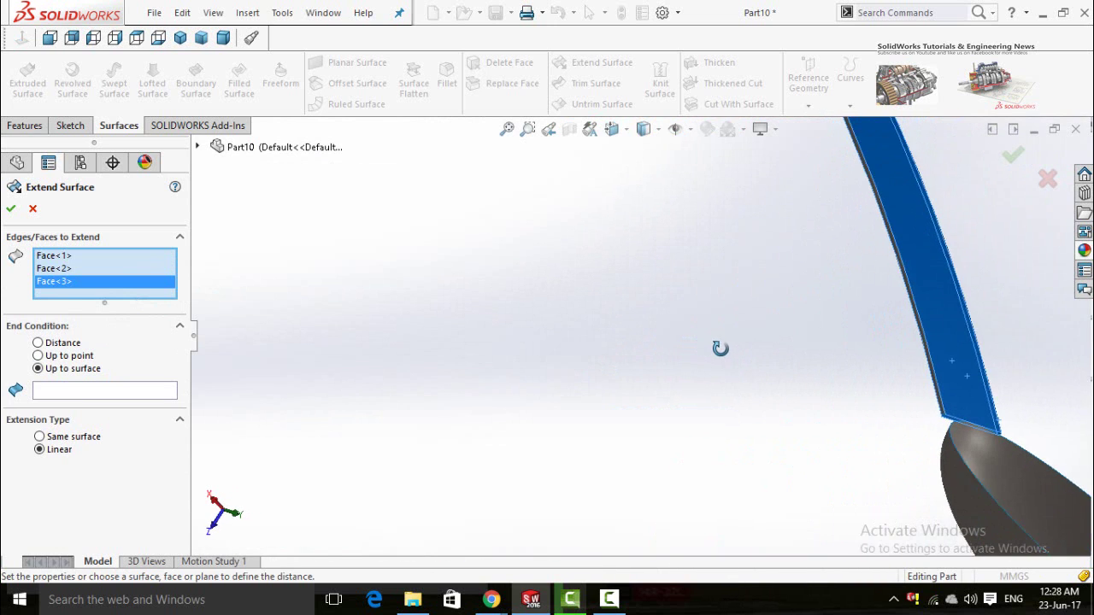
{"action": "scroll", "coordinate": [973, 375], "scroll_direction": "down", "scroll_amount": 5}
{"action": "scroll", "coordinate": [756, 478], "scroll_direction": "down", "scroll_amount": 1}
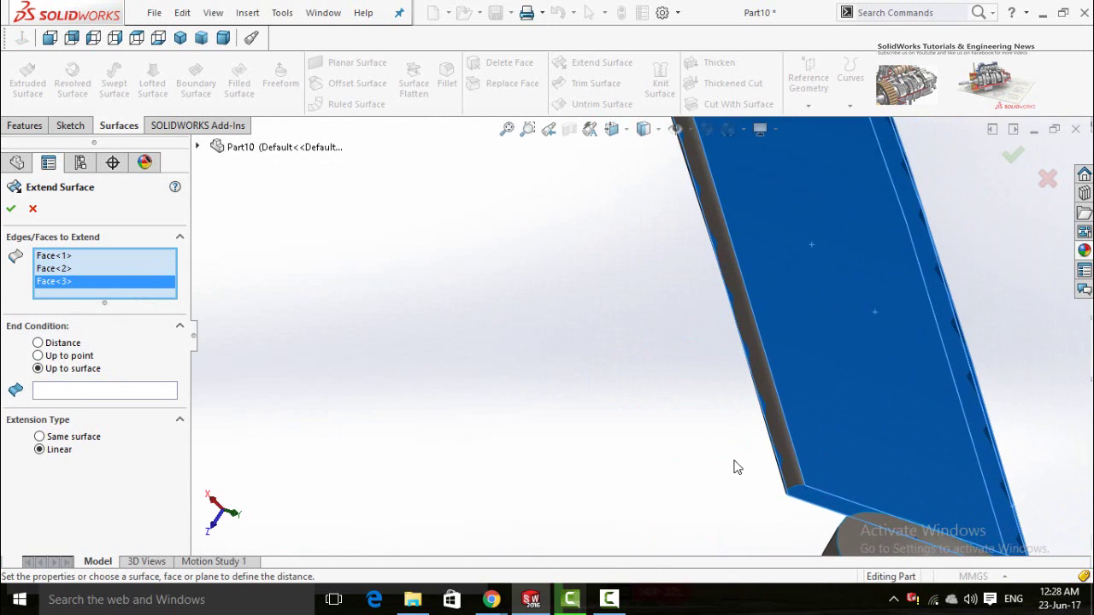
{"action": "left_click", "coordinate": [586, 446]}
Extend the faces linearly Up to surface, using the bowl Surface-Loft1 as the limit
{"action": "scroll", "coordinate": [568, 407], "scroll_direction": "up", "scroll_amount": 3}
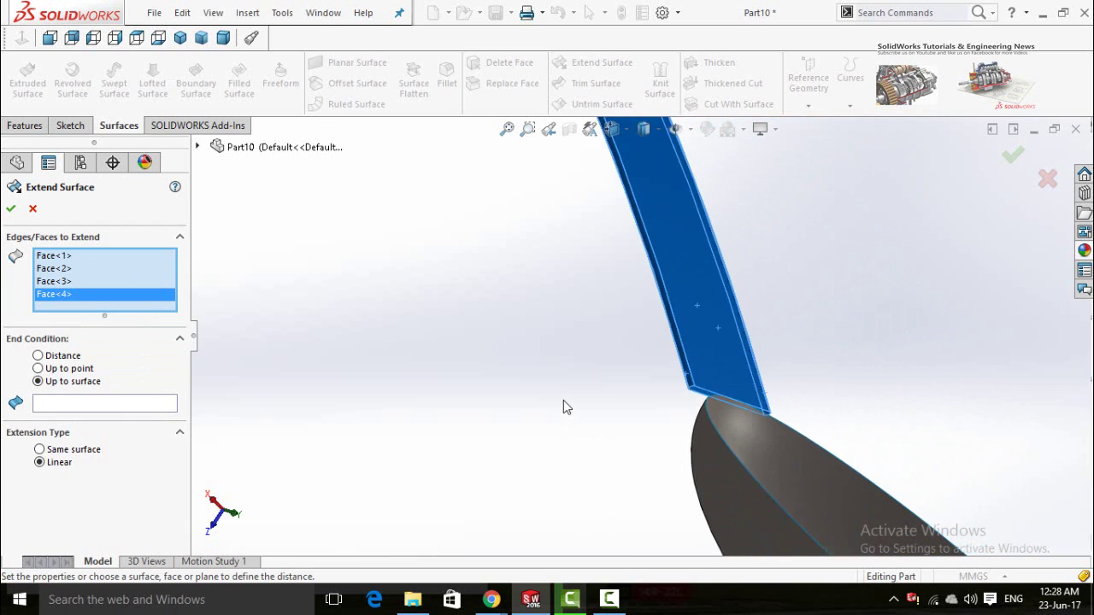
{"action": "middle_click_drag", "start_coordinate": [559, 398], "coordinate": [263, 365]}
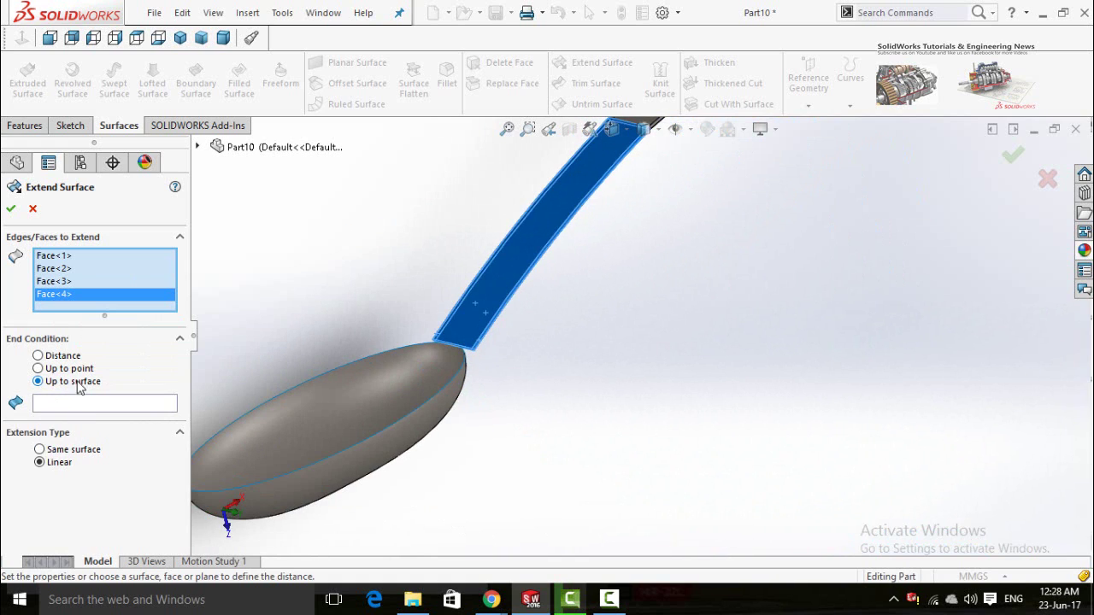
{"action": "left_click", "coordinate": [61, 406]}
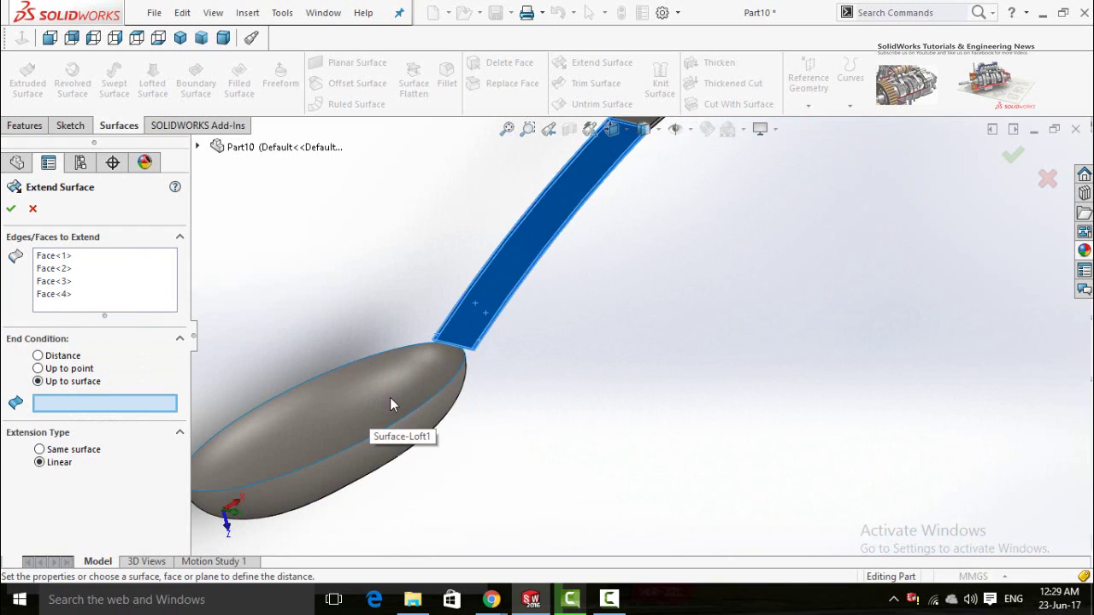
{"action": "left_click", "coordinate": [432, 421]}
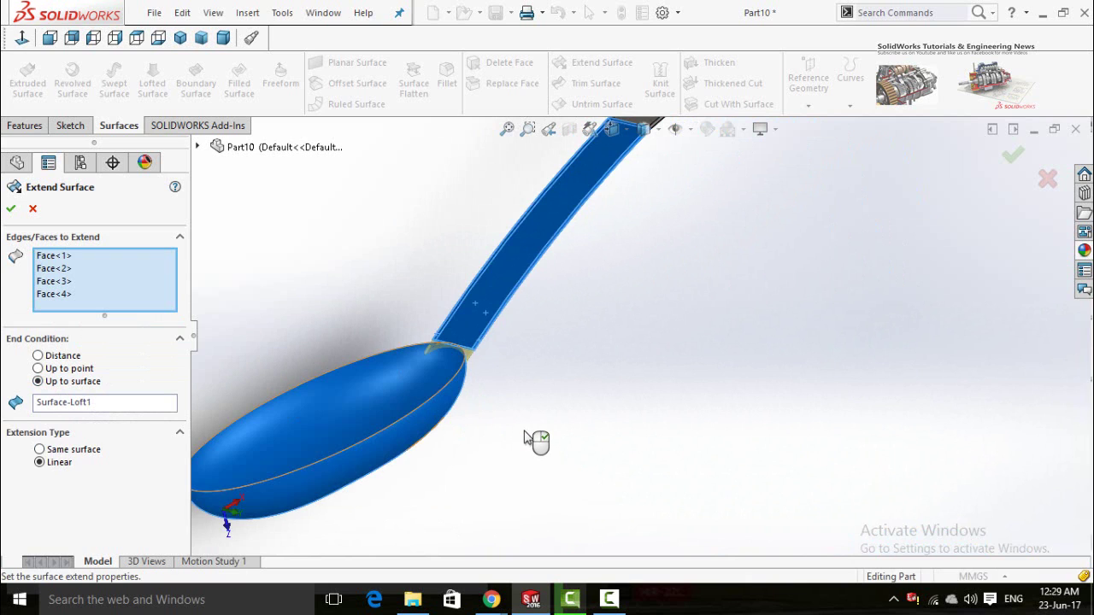